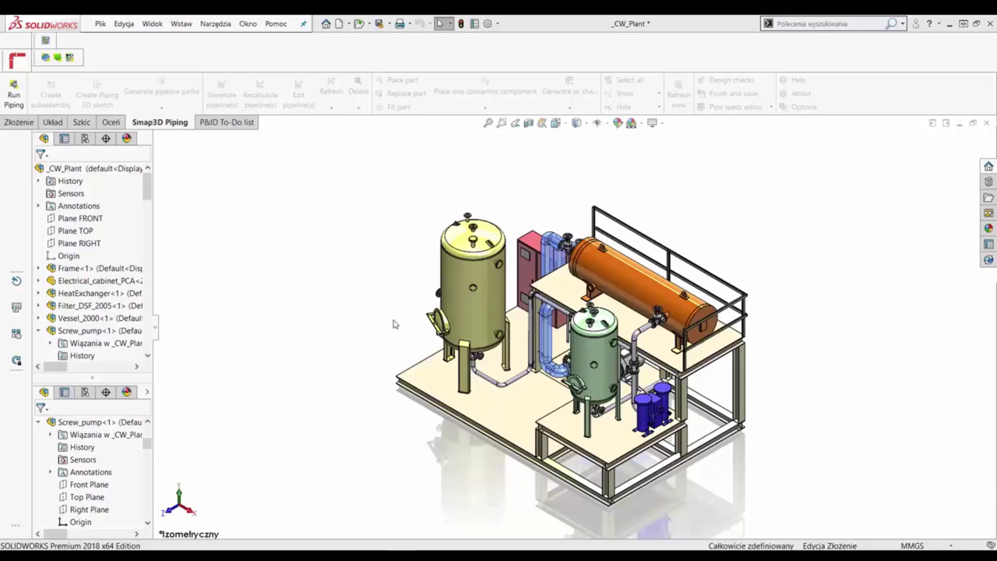
Step: Review the SOLIDWORKS add-ins in the Add-Ins manager and close it, keeping the settings
left_click(497, 24)
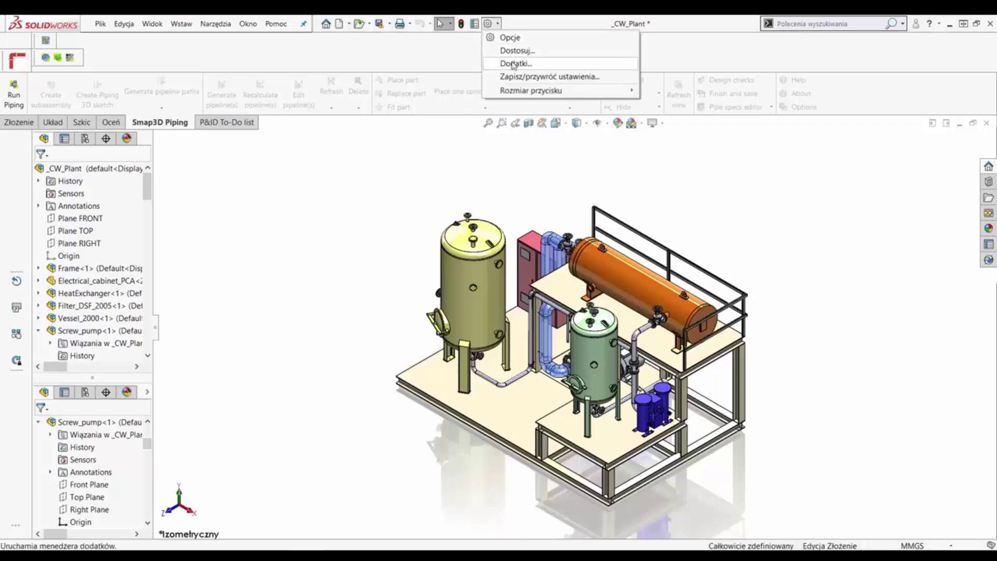
left_click(514, 64)
left_click_drag(577, 144, 573, 296)
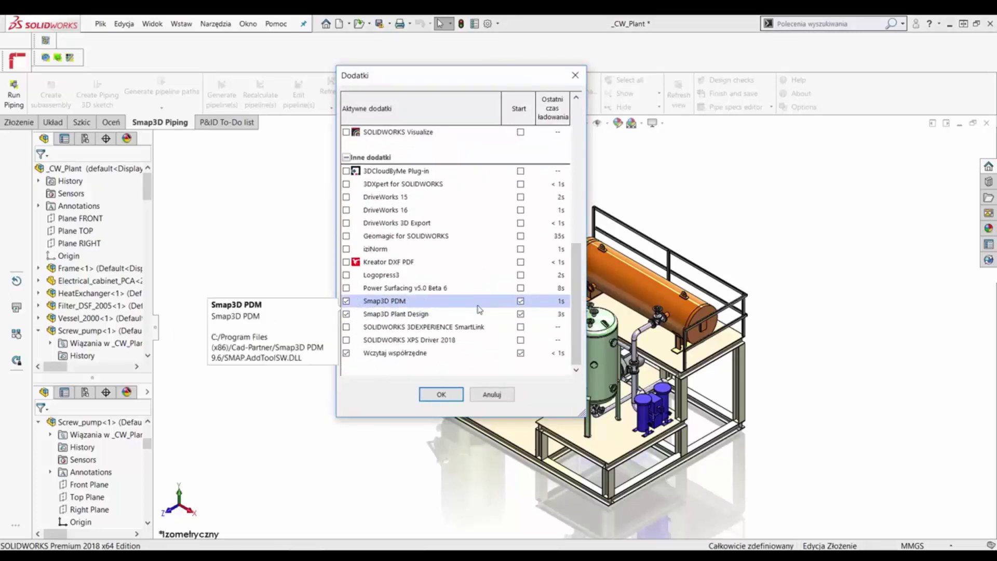
left_click(441, 395)
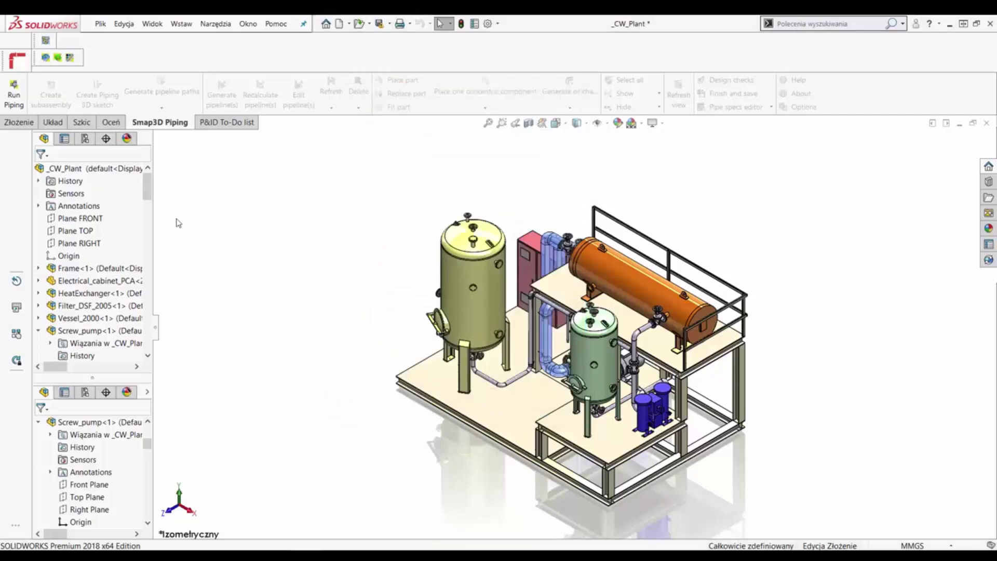
Step: Start piping mode and open the P&ID To-Do list, expanding then collapsing Component and Pipeline
left_click(14, 95)
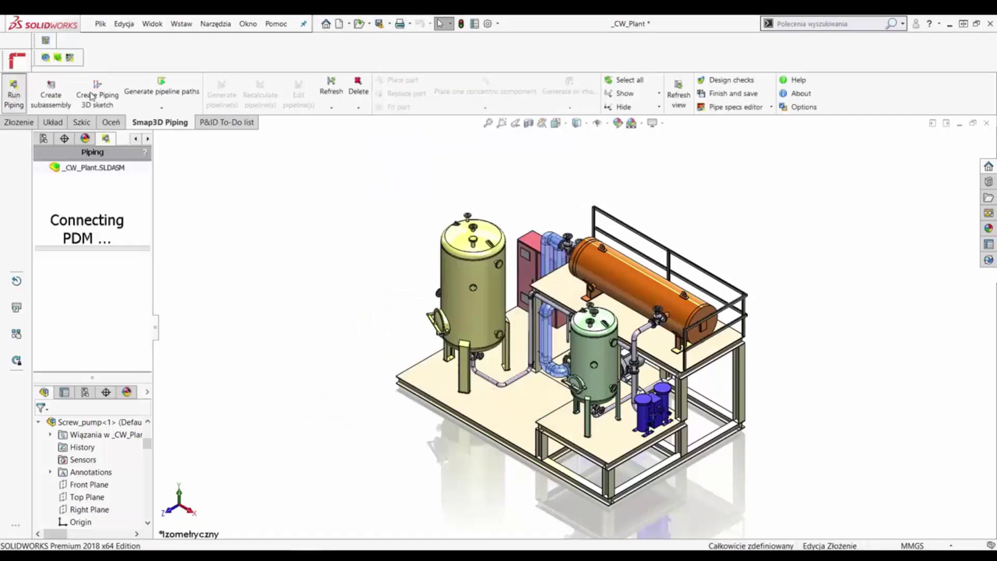
left_click(218, 125)
left_click(20, 98)
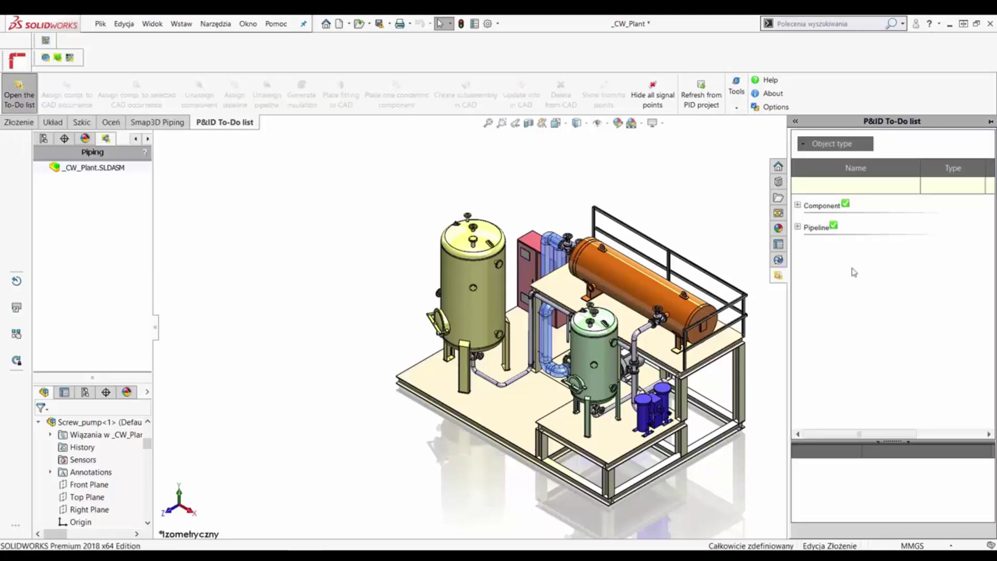
left_click(798, 205)
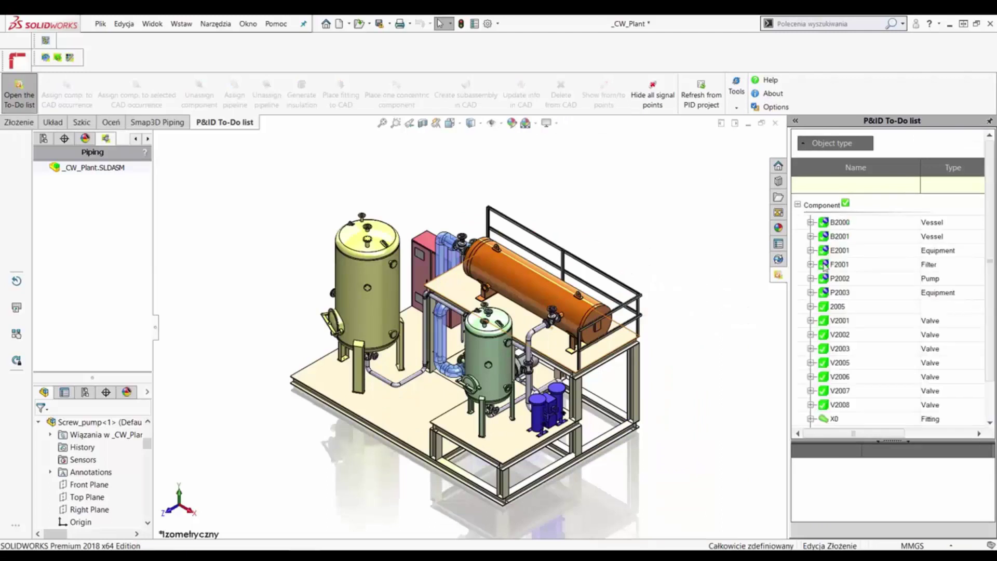
scroll(828, 374, "up", 1)
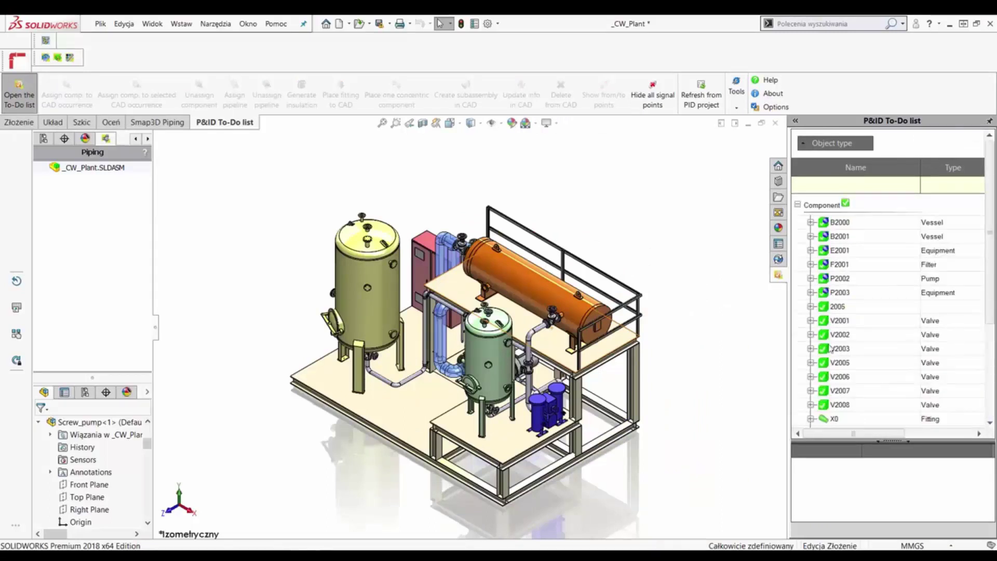
left_click(798, 204)
left_click(798, 227)
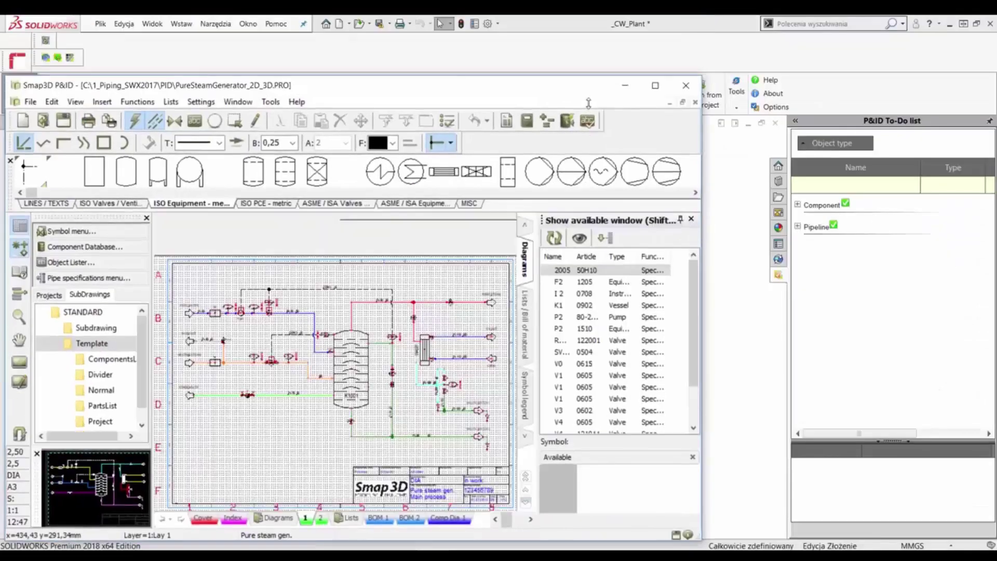
Step: Move and widen the P&ID window beside SolidWorks and show diagram sheet 2
left_click_drag(591, 29, 583, 238)
left_click_drag(702, 402, 982, 402)
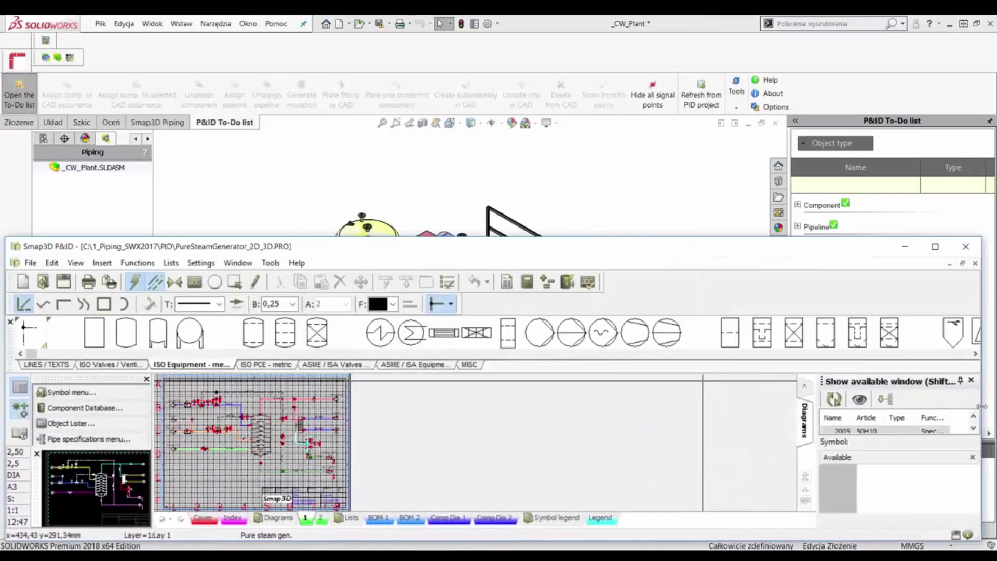
scroll(477, 420, "up", 2)
scroll(477, 420, "up", 2)
scroll(478, 419, "up", 1)
scroll(477, 420, "down", 3)
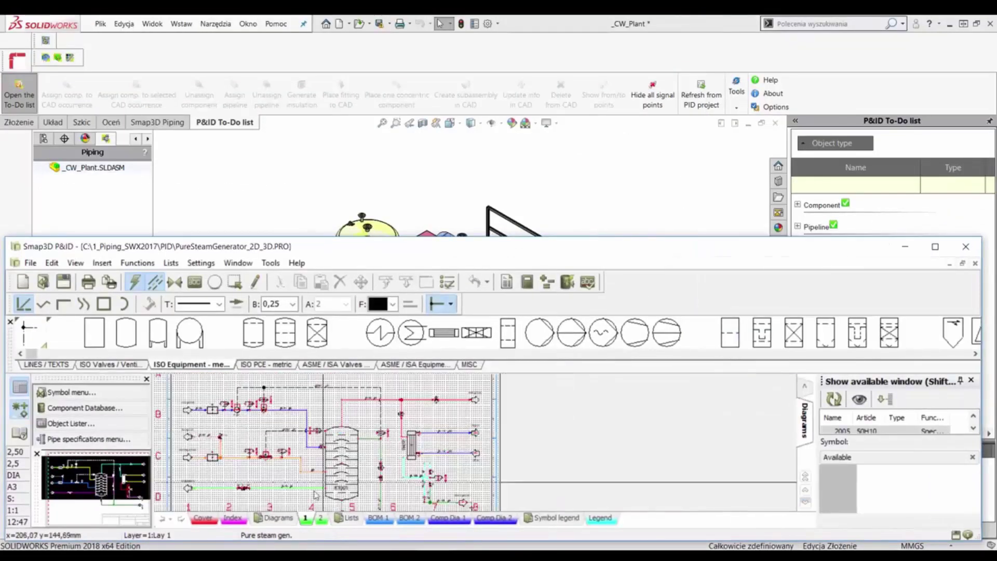
left_click(321, 518)
scroll(329, 448, "up", 2)
scroll(329, 447, "up", 1)
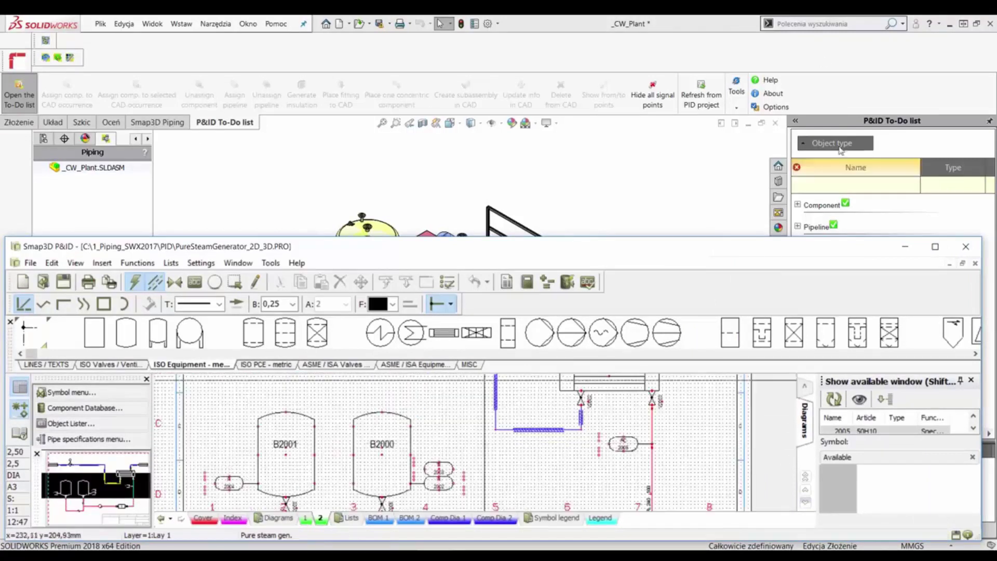
Step: Locate vessels B2000 and B2001 from the To-Do list, then maximize the P&ID window
left_click(905, 246)
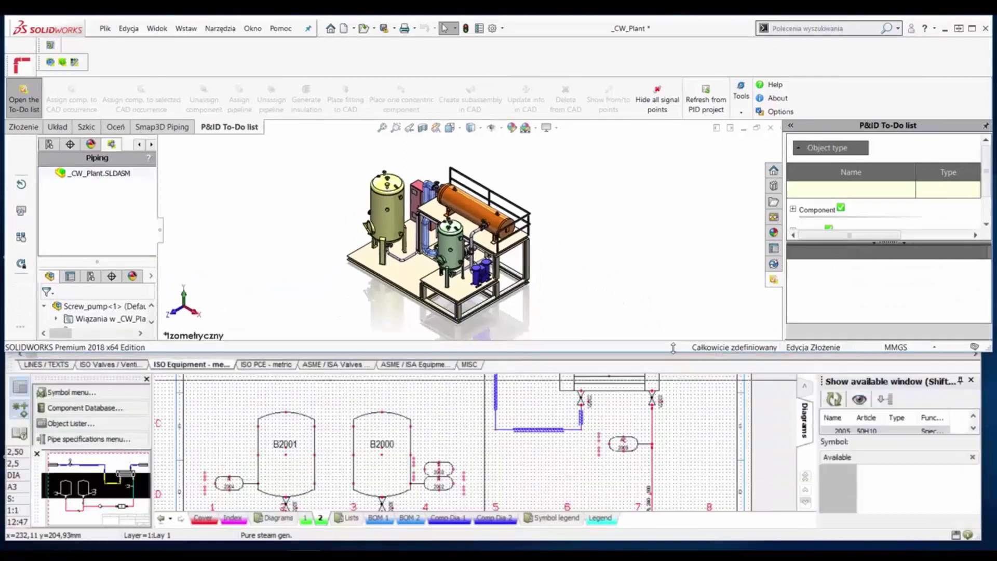
left_click_drag(927, 245, 924, 292)
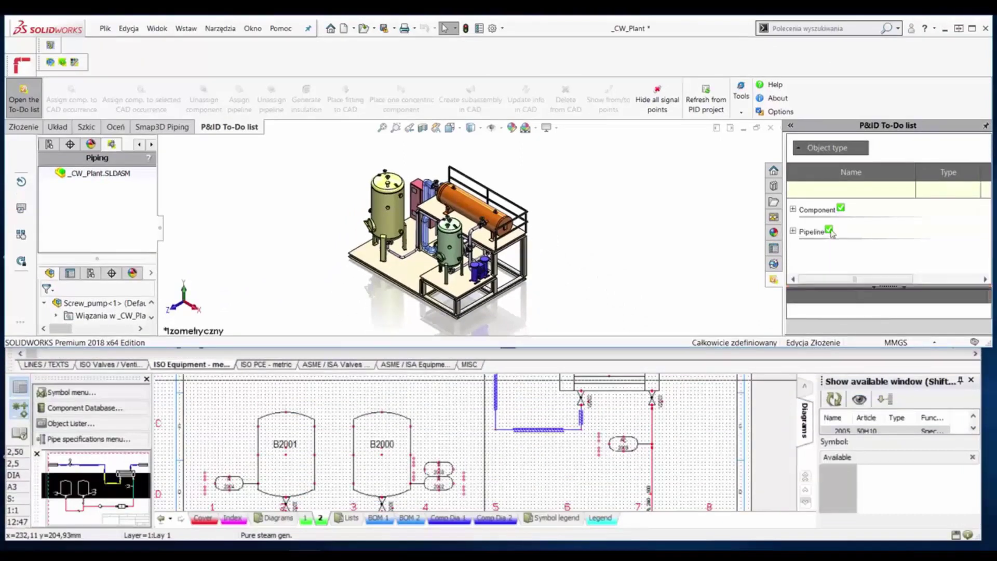
left_click(793, 209)
left_click(835, 227)
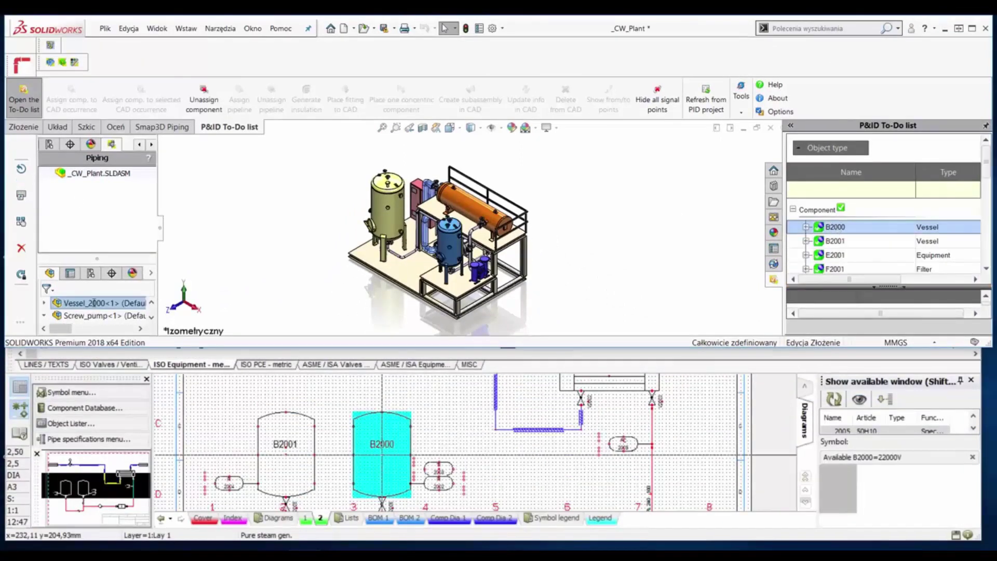
left_click(831, 241)
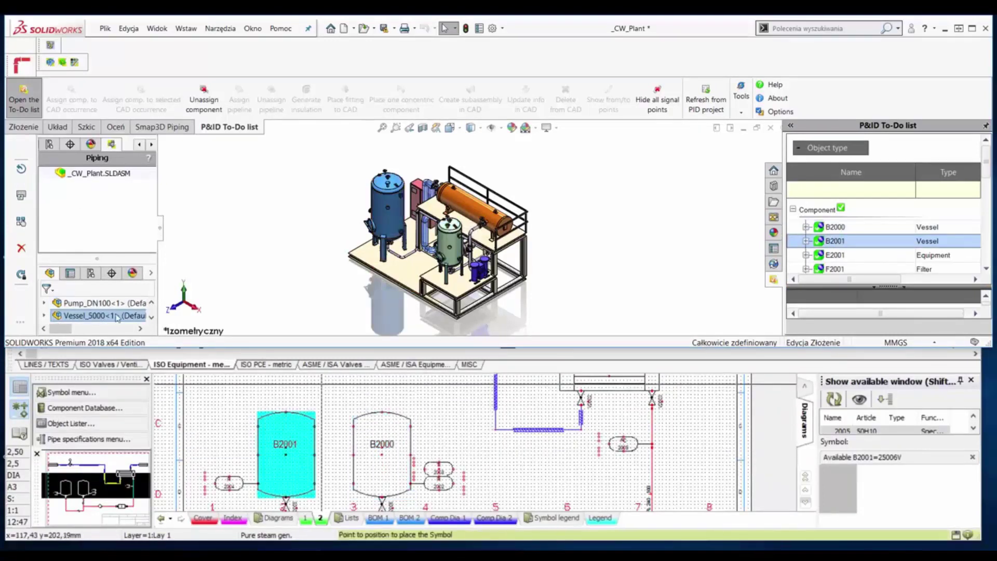
left_click(759, 379)
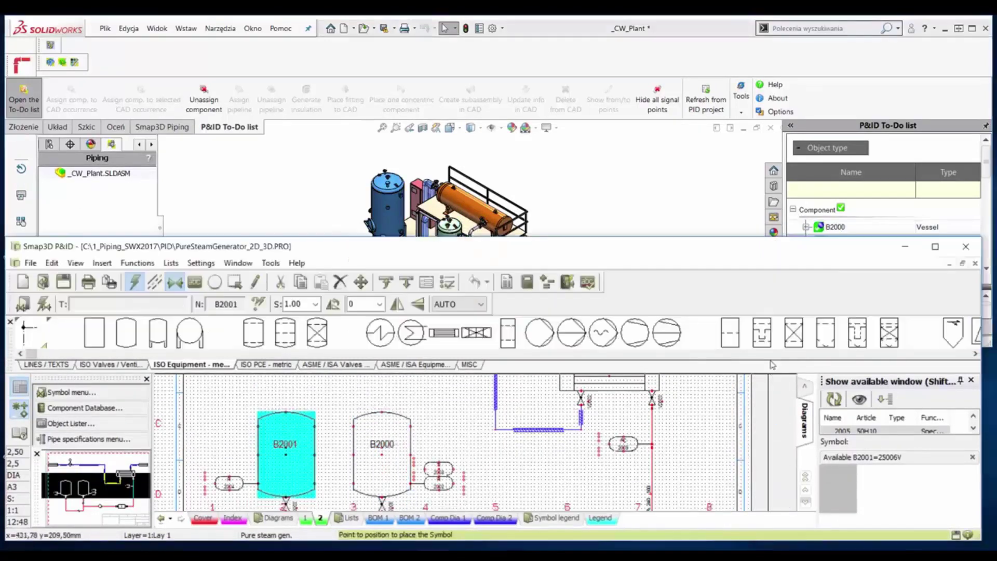
left_click(934, 247)
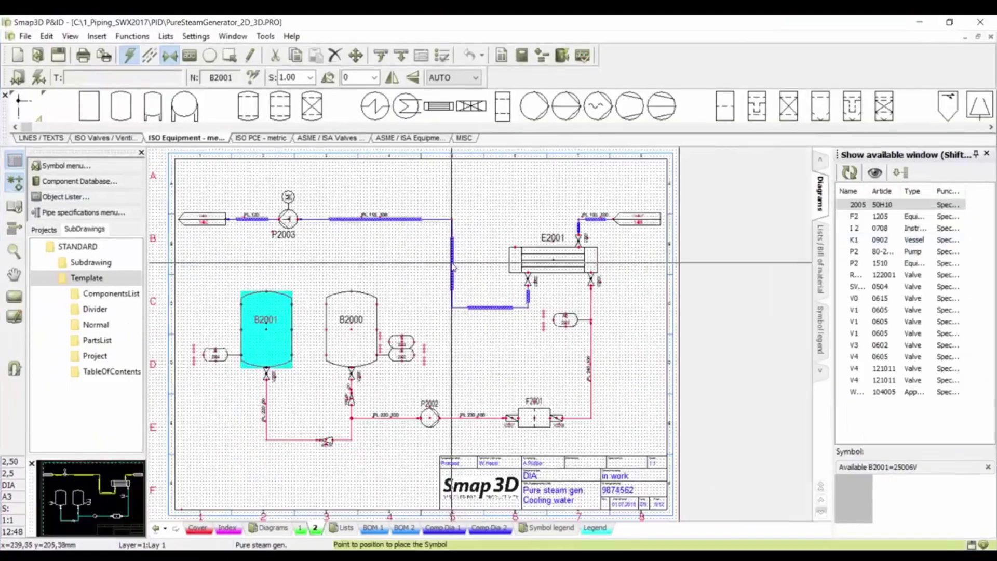
Step: Browse diagram sheet 1 and the Diagrams, Index and Cover sheets
left_click(289, 528)
scroll(461, 230, "up", 2)
scroll(462, 230, "up", 1)
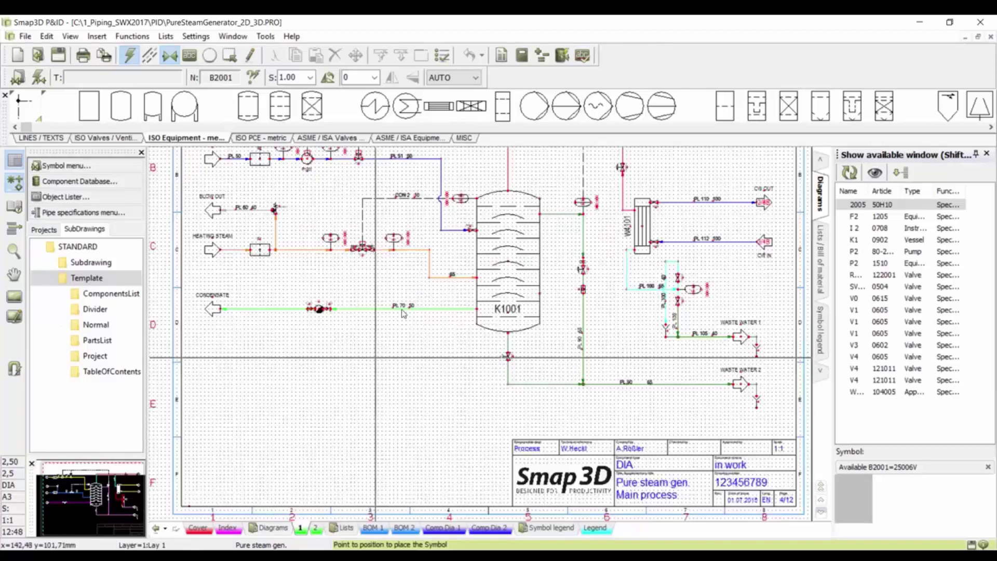
scroll(461, 230, "up", 1)
left_click(271, 528)
left_click(229, 527)
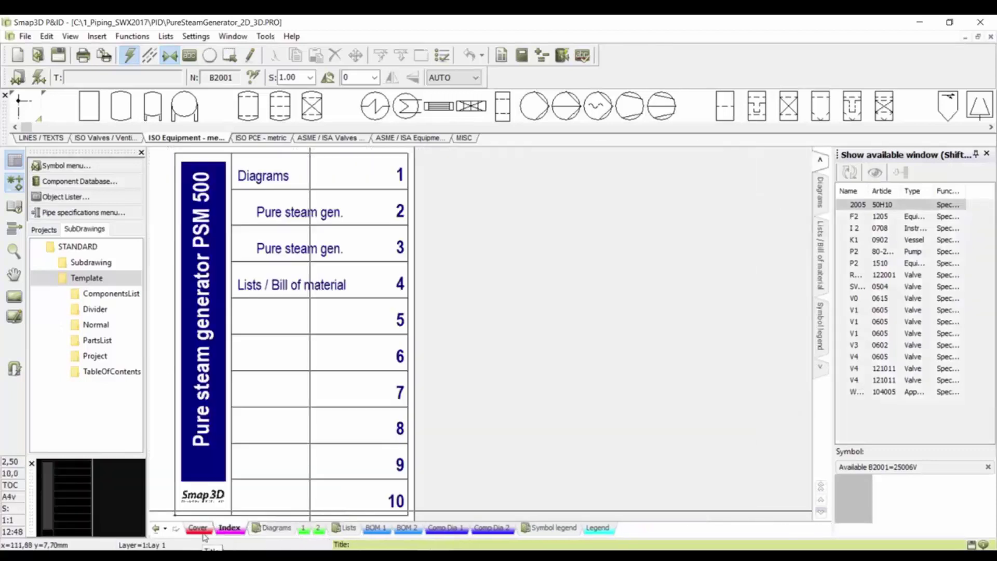
left_click(203, 528)
left_click(273, 528)
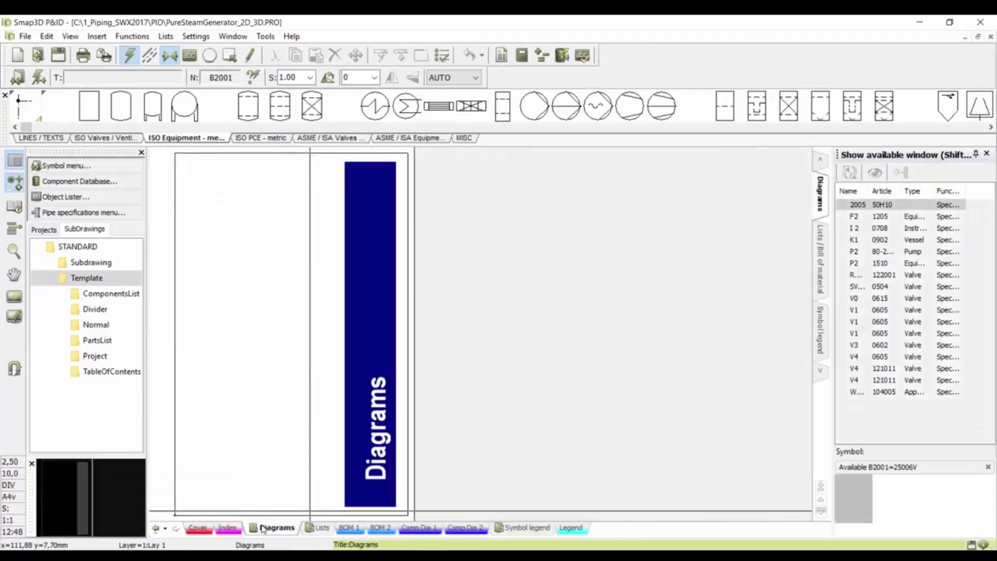
Step: Browse the Lists, Symbol legend, Legend, BOM 1, BOM 2 and Comp Dia 2 sheets
left_click(311, 528)
left_click(352, 534)
left_click(413, 528)
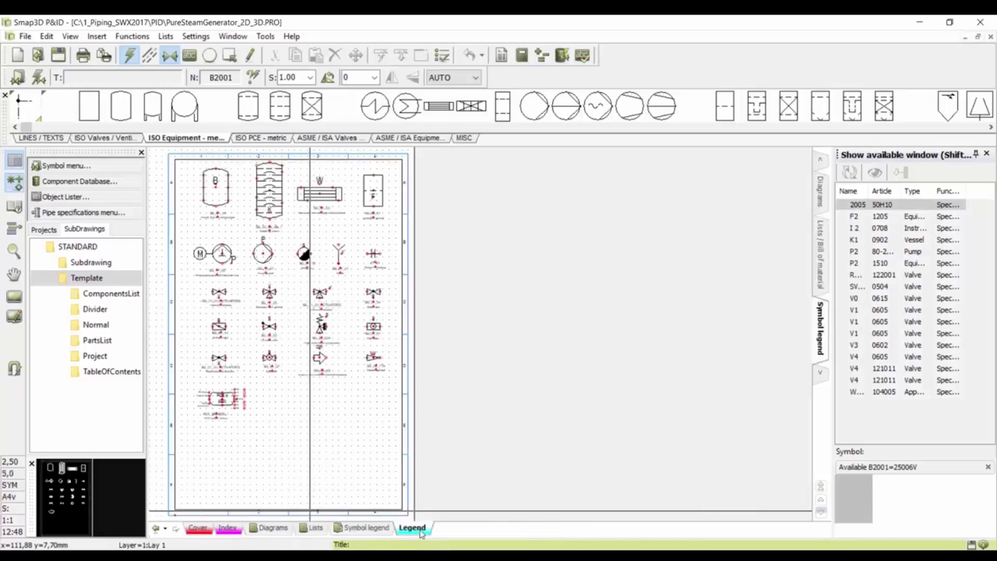
left_click(275, 527)
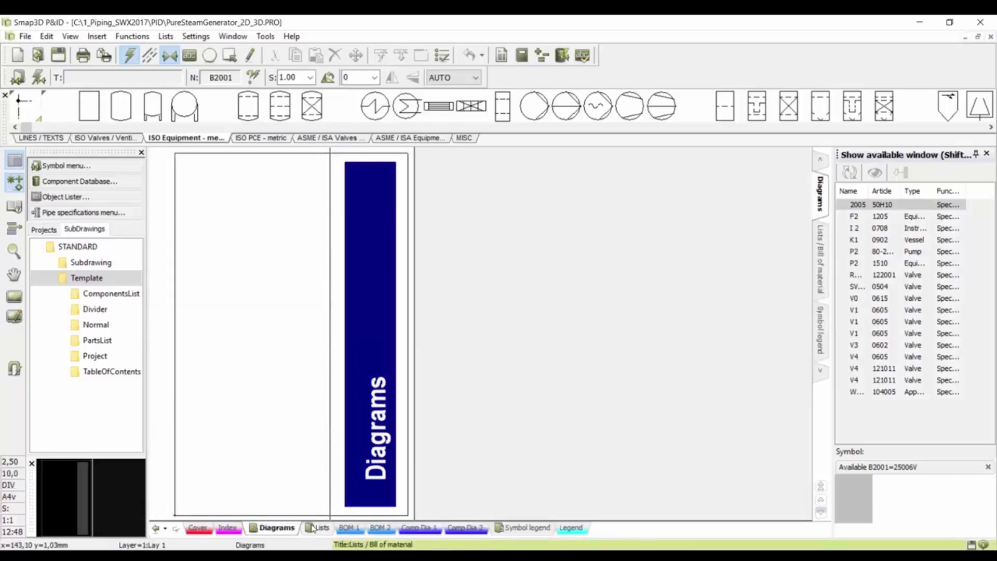
left_click(345, 528)
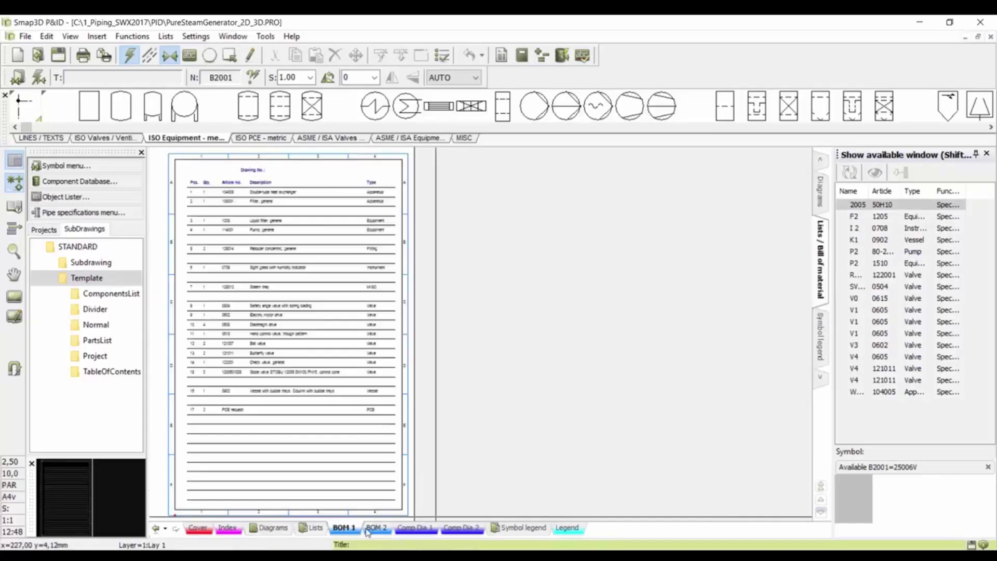
left_click(375, 527)
left_click(461, 527)
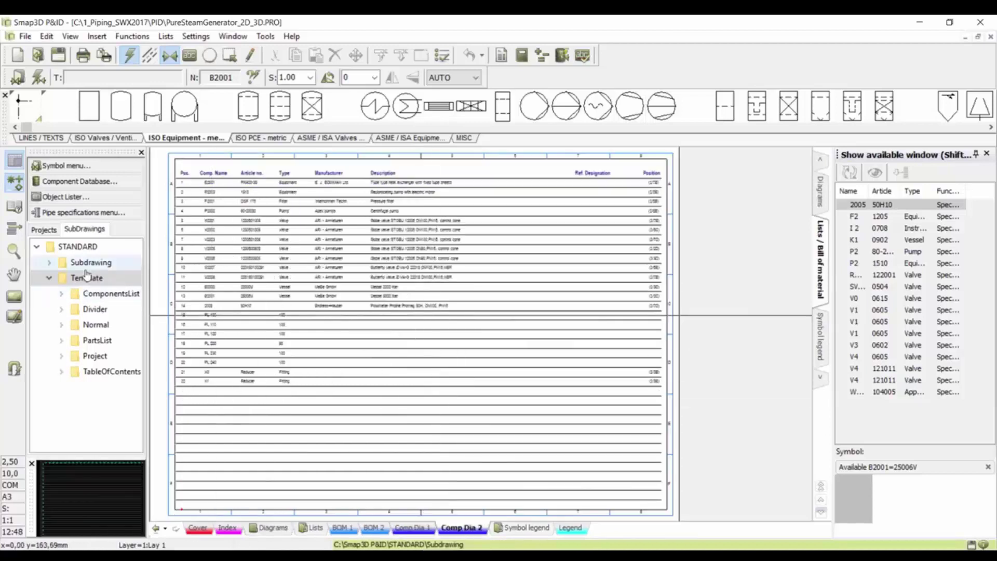
Step: Expand the PureSteamGenerator project's Pages in the project tree and open Diagrams
left_click(52, 231)
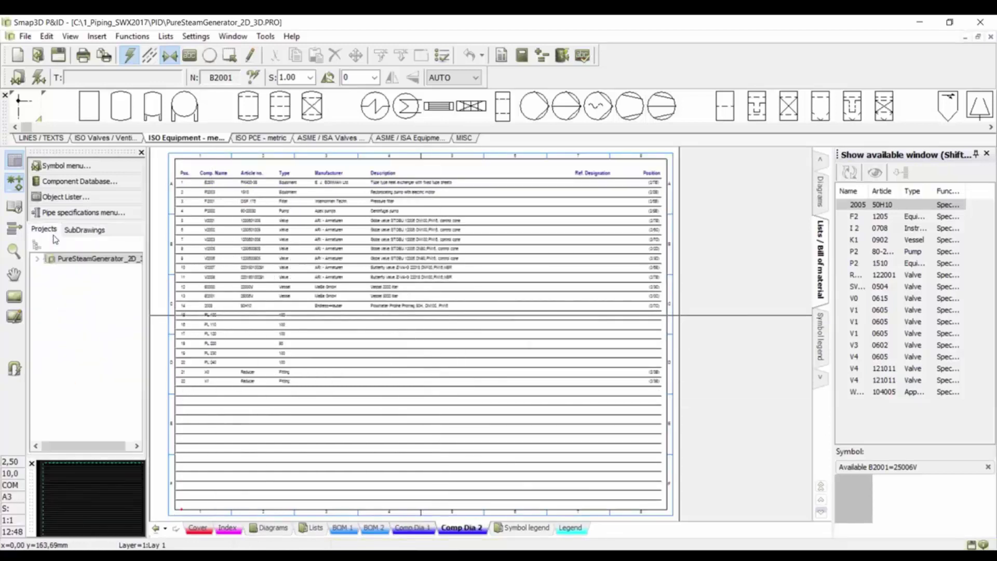
double_click(48, 262)
double_click(75, 281)
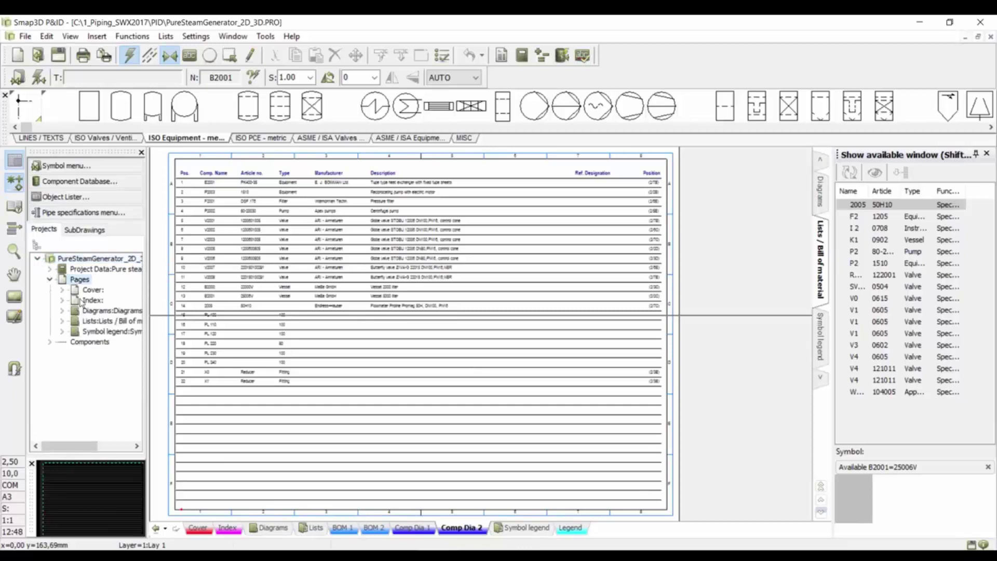
double_click(93, 310)
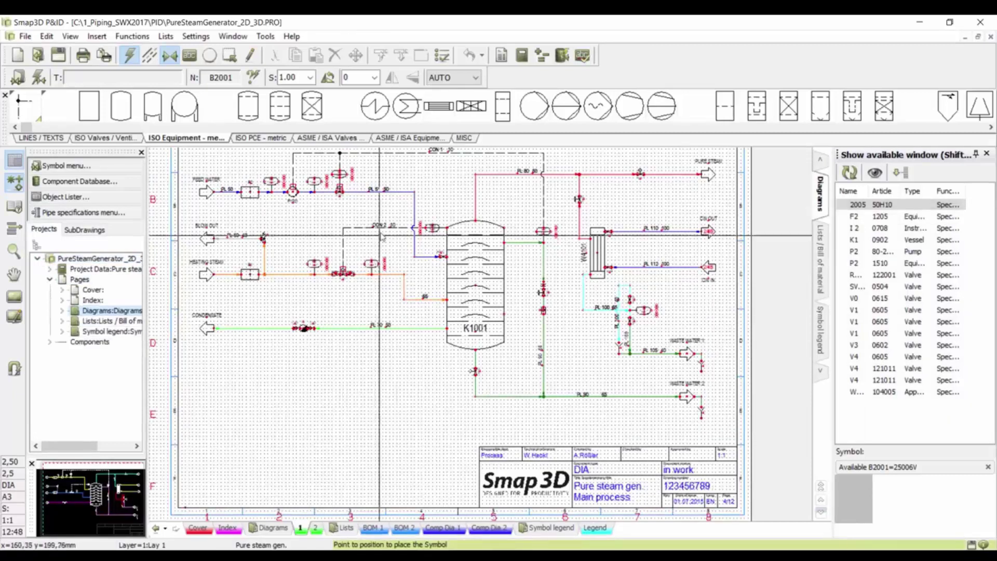
Step: Return to diagram sheet 2 and zoom in
left_click(315, 529)
scroll(544, 302, "up", 1)
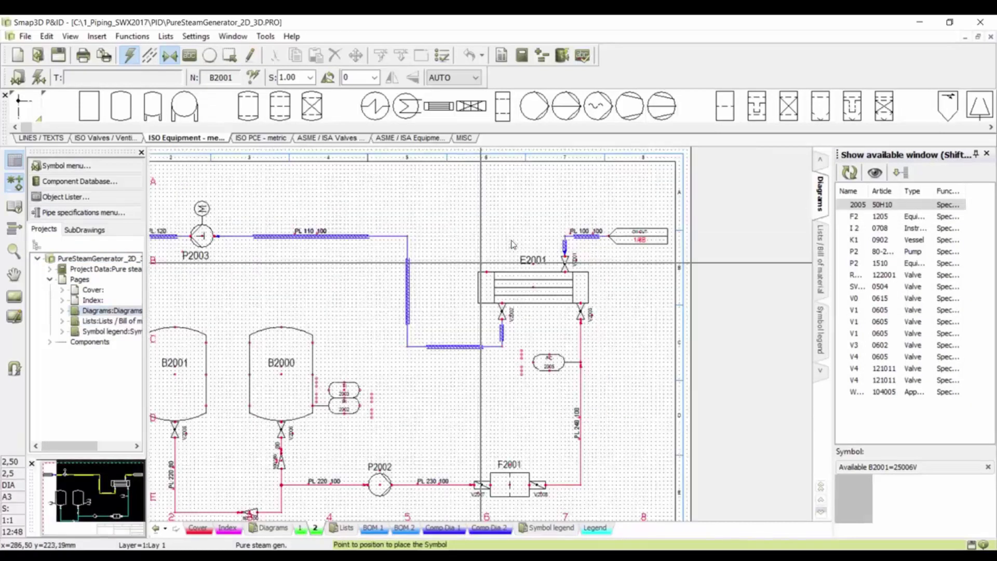
scroll(543, 302, "up", 1)
scroll(544, 302, "up", 1)
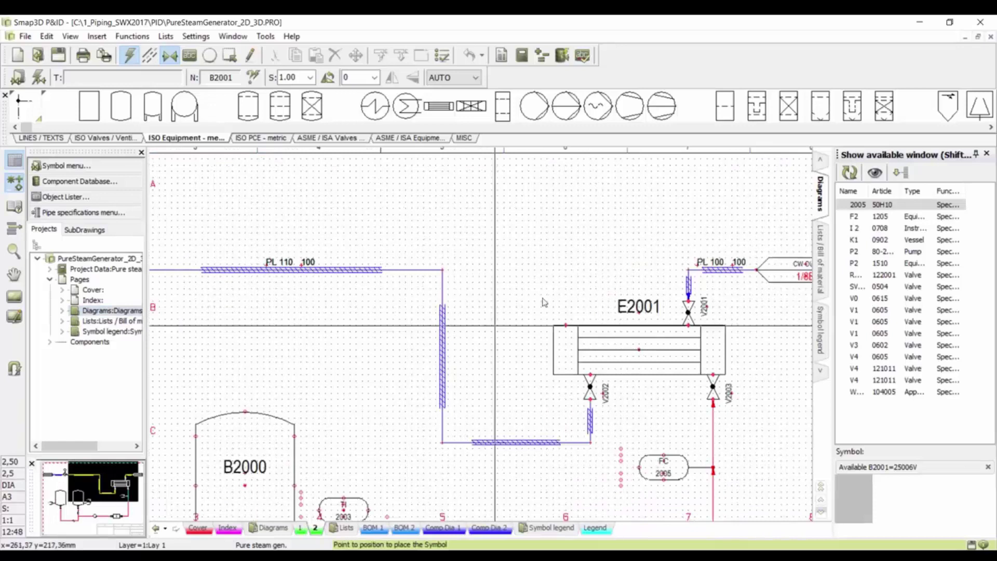
Step: Search the component database by MANUFACTURER for 'apex' and accept centrifugal pump 80-20030
left_click(47, 183)
left_click(246, 343)
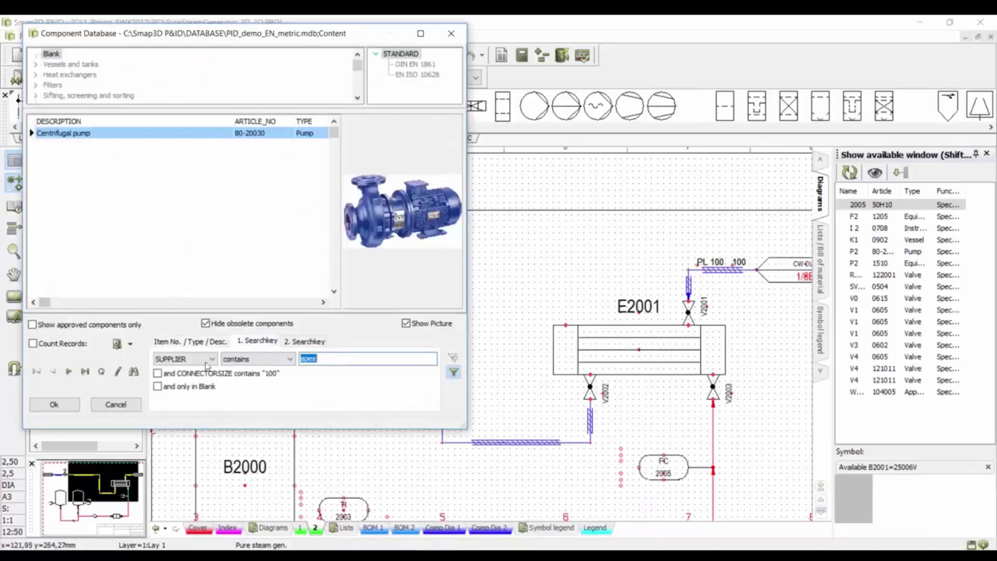
left_click(181, 359)
left_click(171, 448)
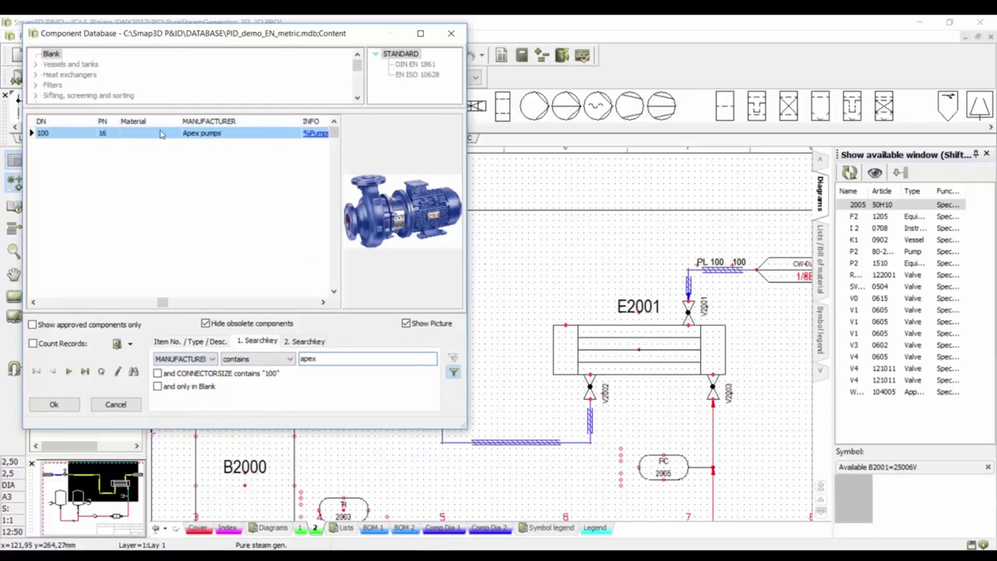
left_click(65, 408)
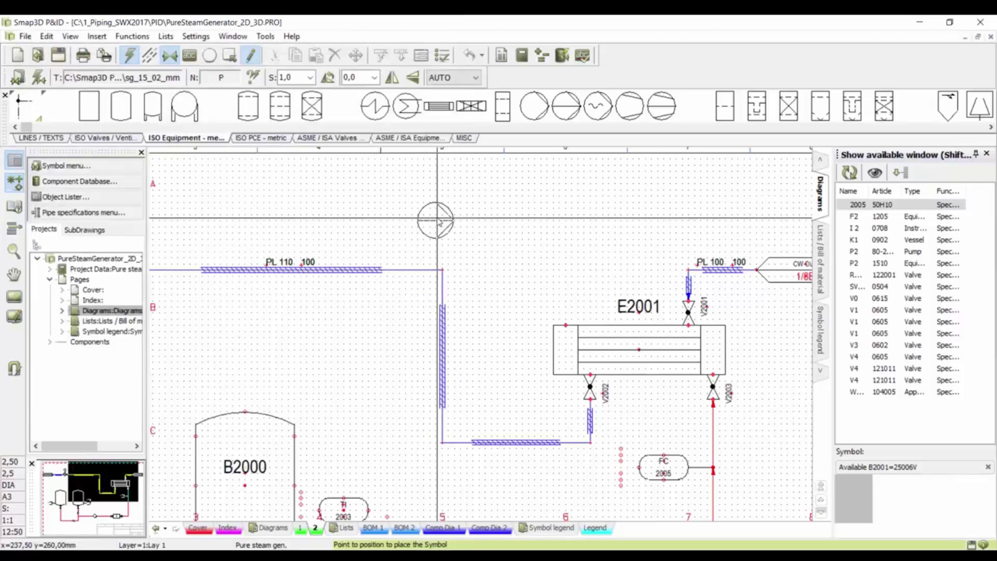
Step: Place the centrifugal pump as P3000 and rotate it twice by 90° to 180°
left_click(434, 206)
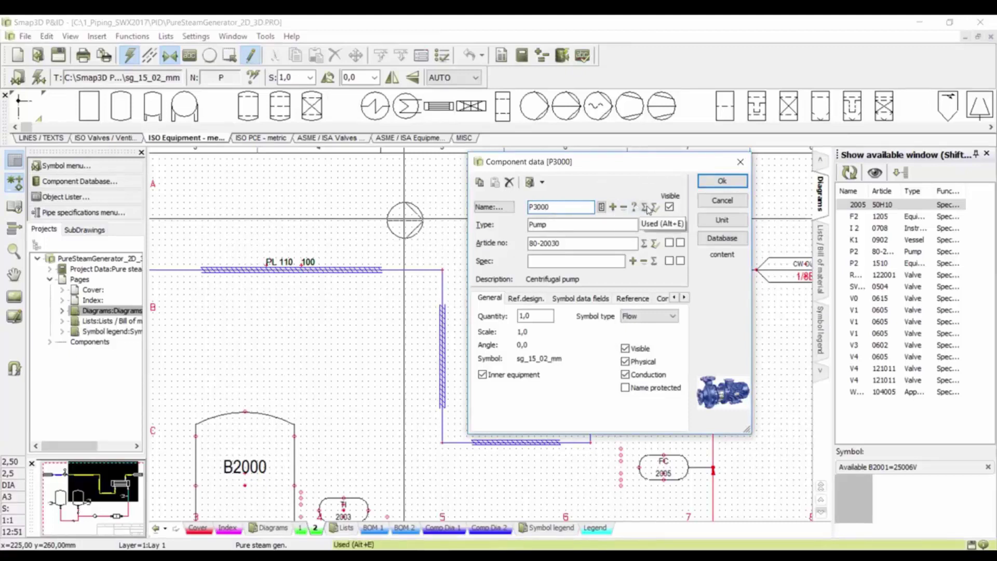
left_click(722, 180)
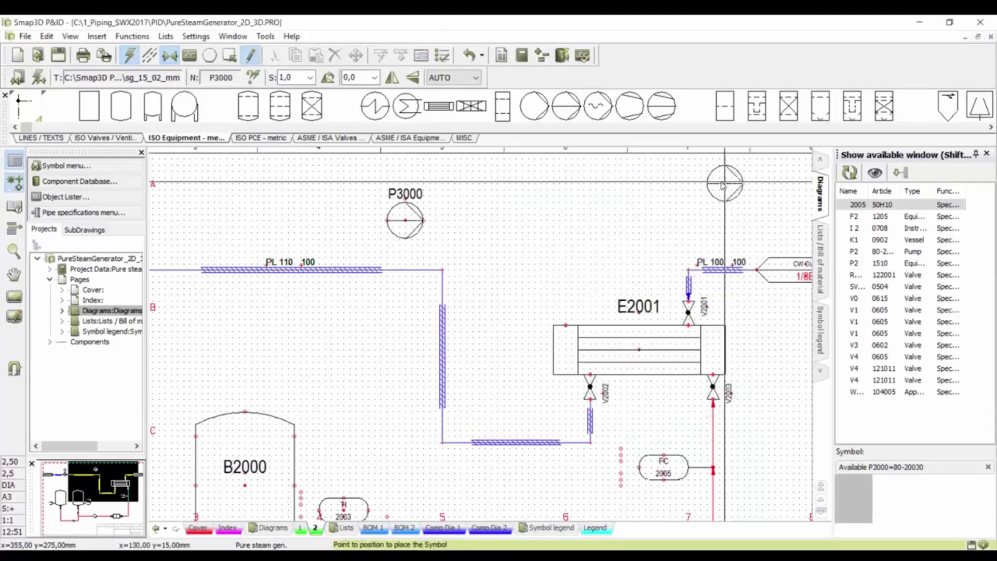
right_click(421, 214)
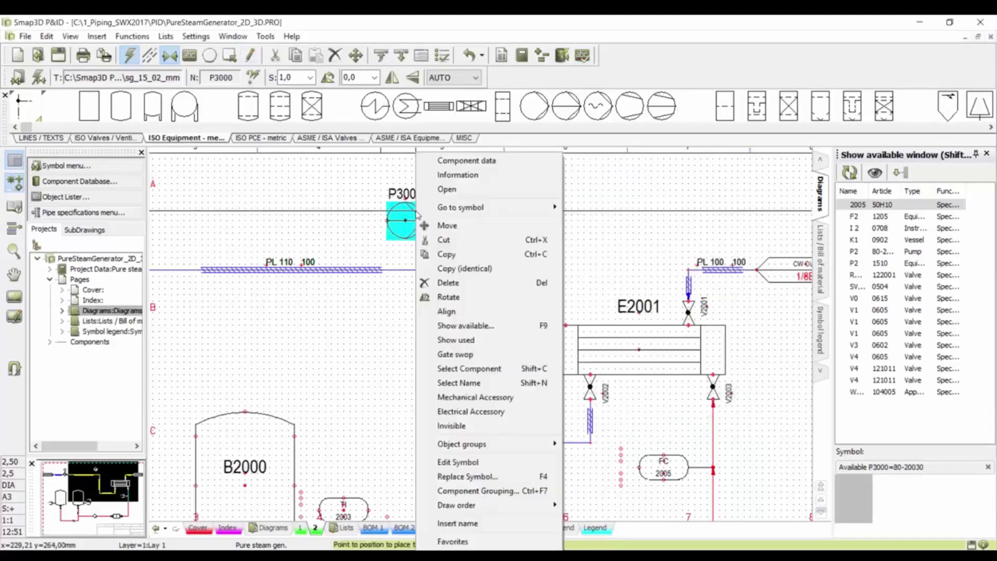
left_click(446, 296)
right_click(453, 295)
left_click(446, 296)
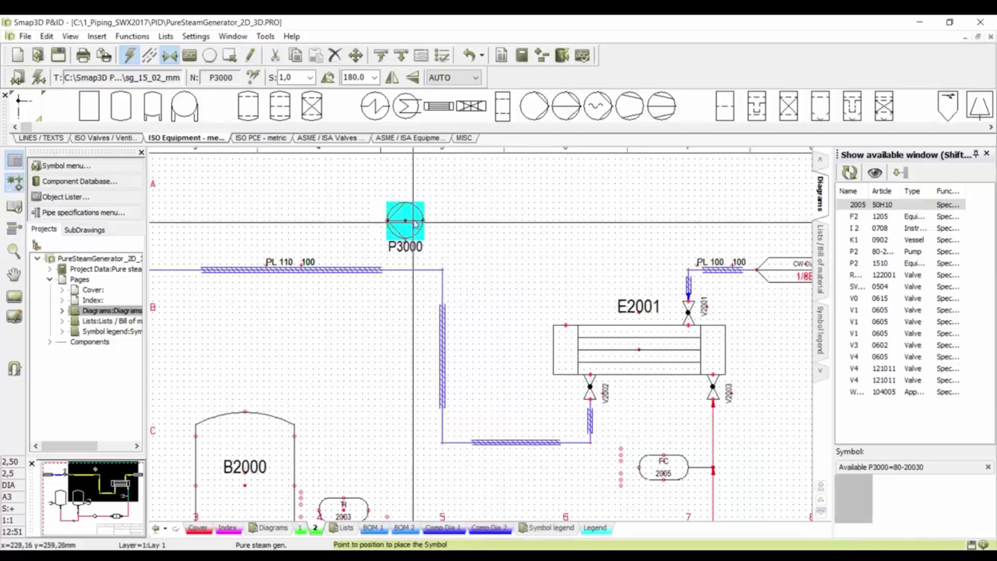
Step: Draw a red process line from E2001's top-left nozzle to pump P3000's outlet
left_click(57, 138)
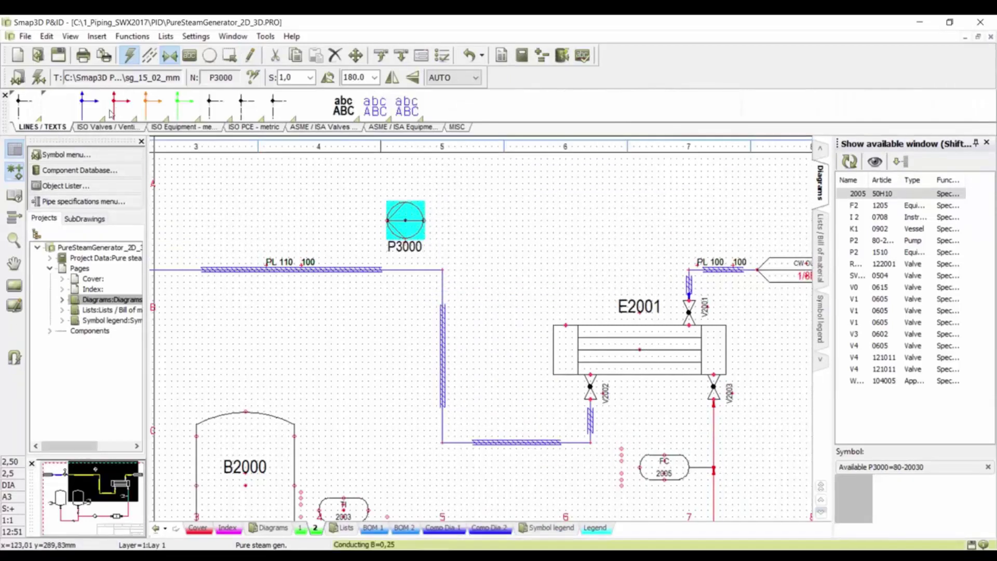
left_click(116, 102)
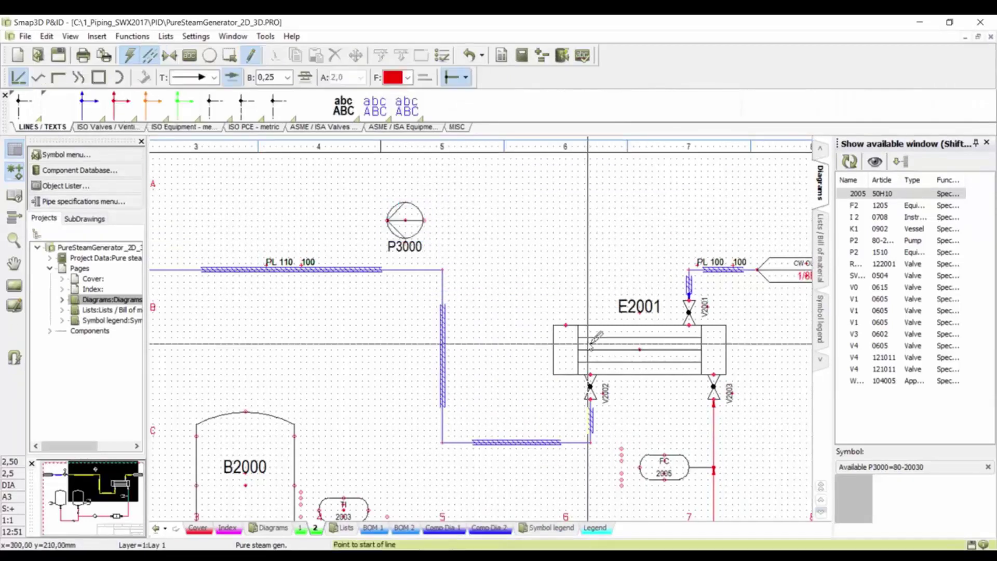
left_click(568, 326)
left_click(429, 220)
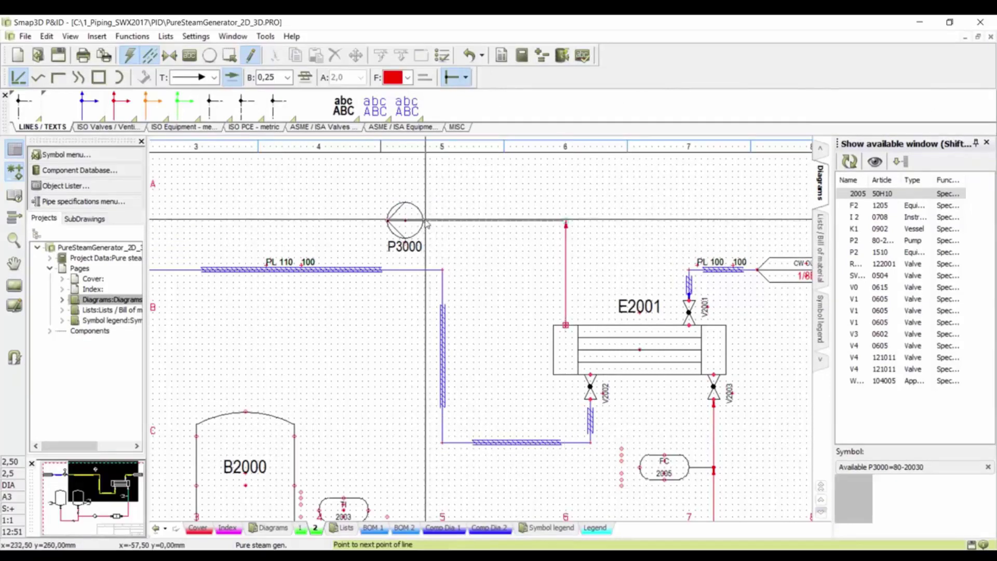
Step: Give the new line spec Spec10CA at size 100 and line number PL 300
right_click(580, 203)
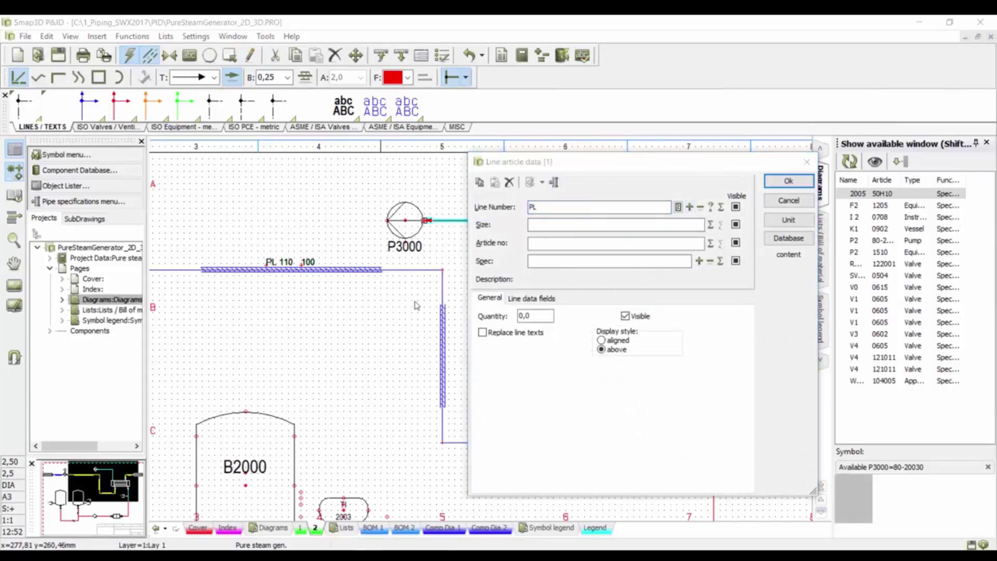
left_click(710, 242)
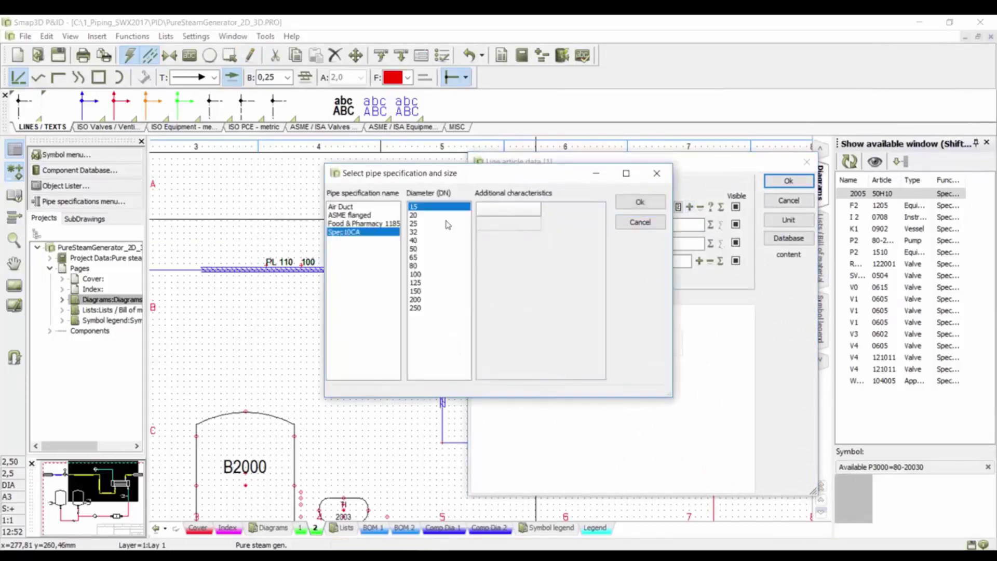
left_click(639, 201)
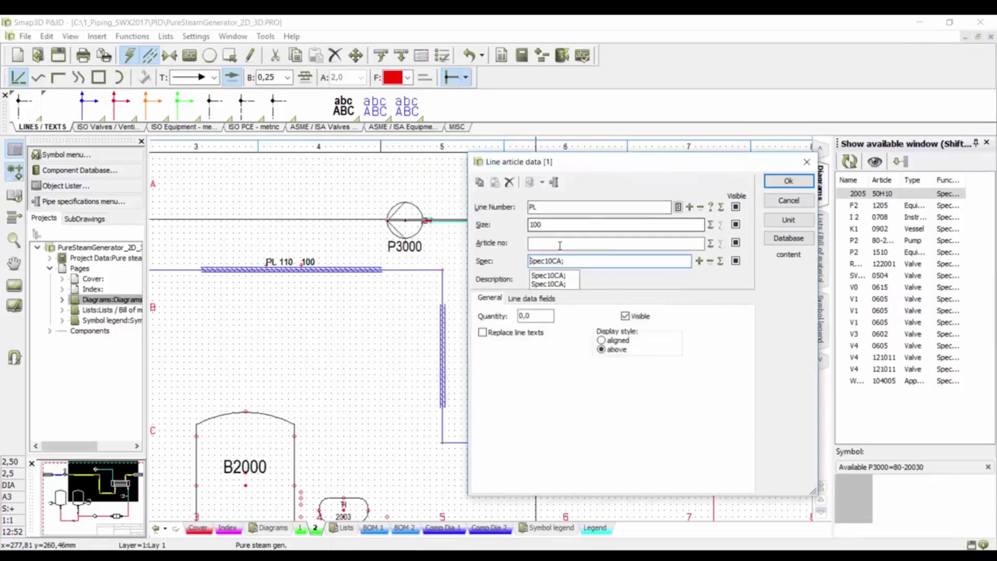
left_click(775, 182)
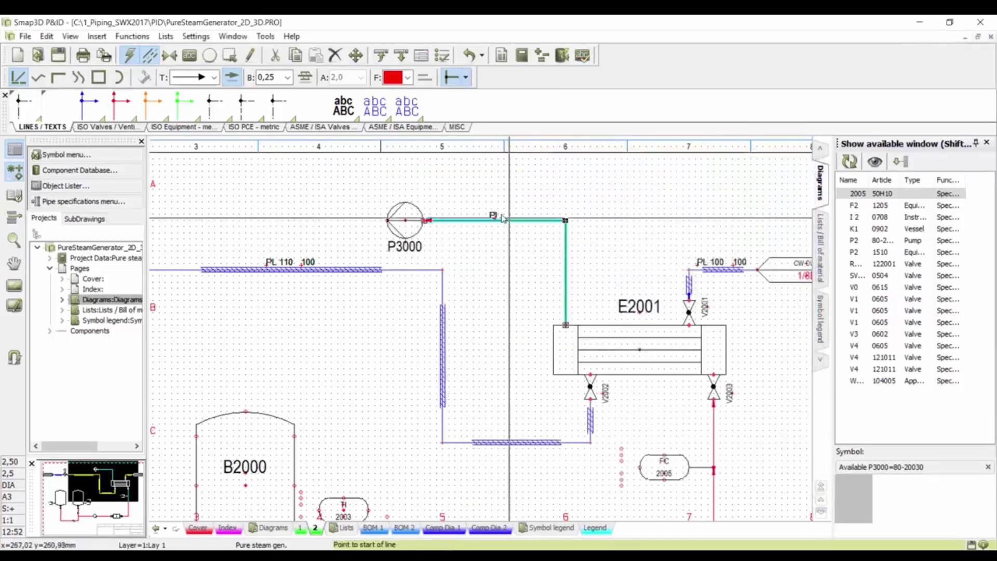
left_click(523, 218)
type("PL 300")
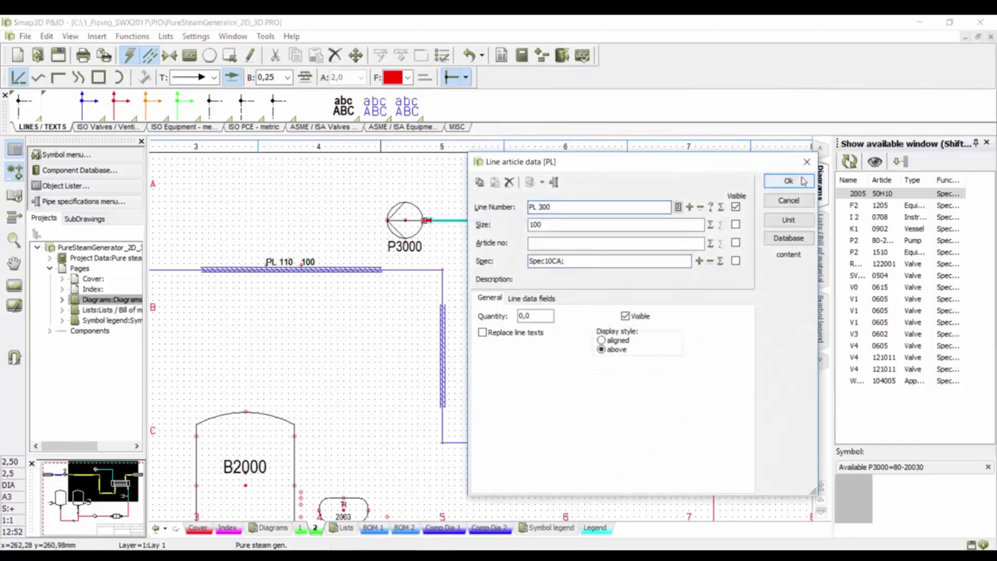
left_click(804, 181)
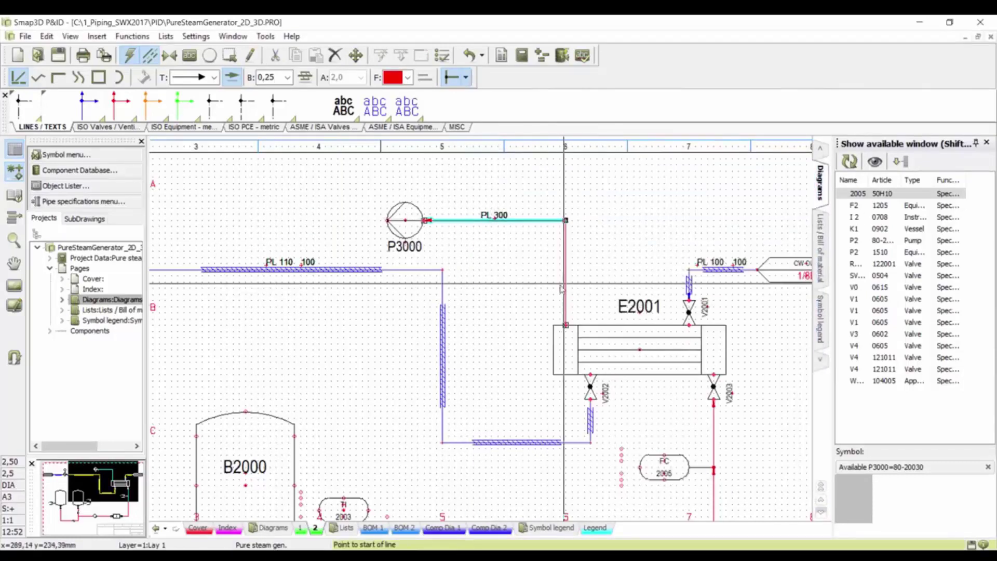
Step: Insert globe valve STOBU 12006, named B 2000, on the E2001 inlet line
right_click(567, 311)
double_click(602, 304)
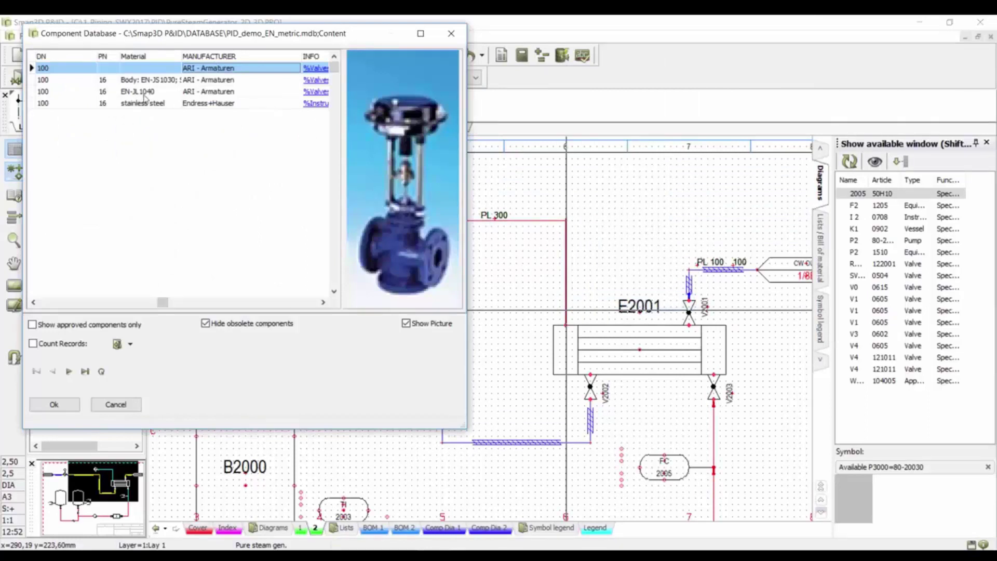
left_click_drag(467, 94, 669, 94)
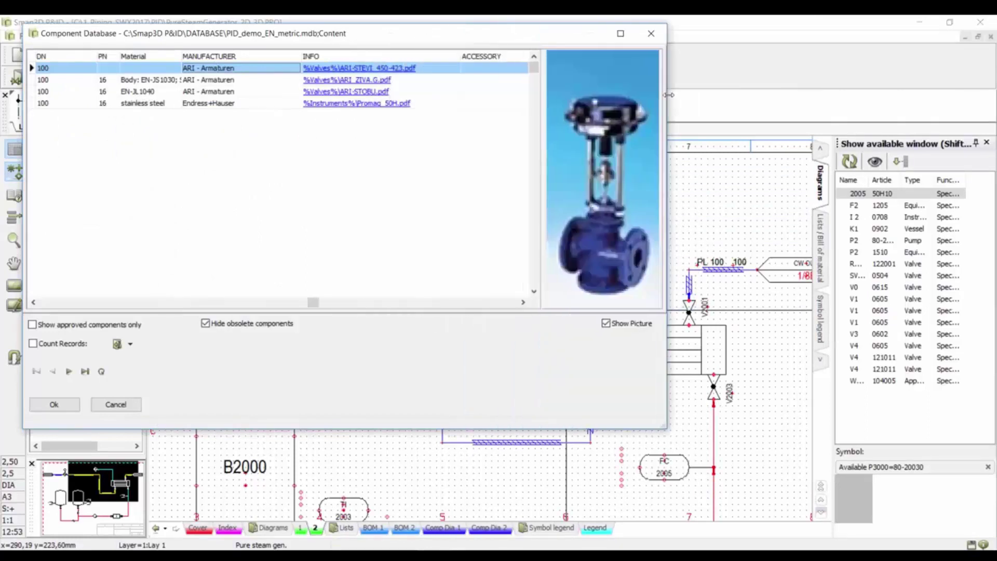
left_click(211, 83)
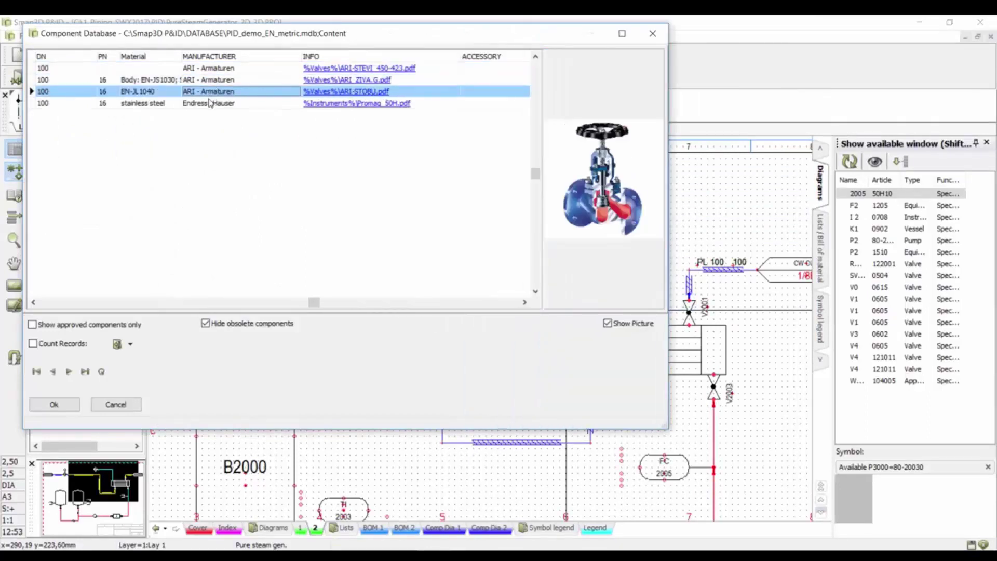
left_click(33, 301)
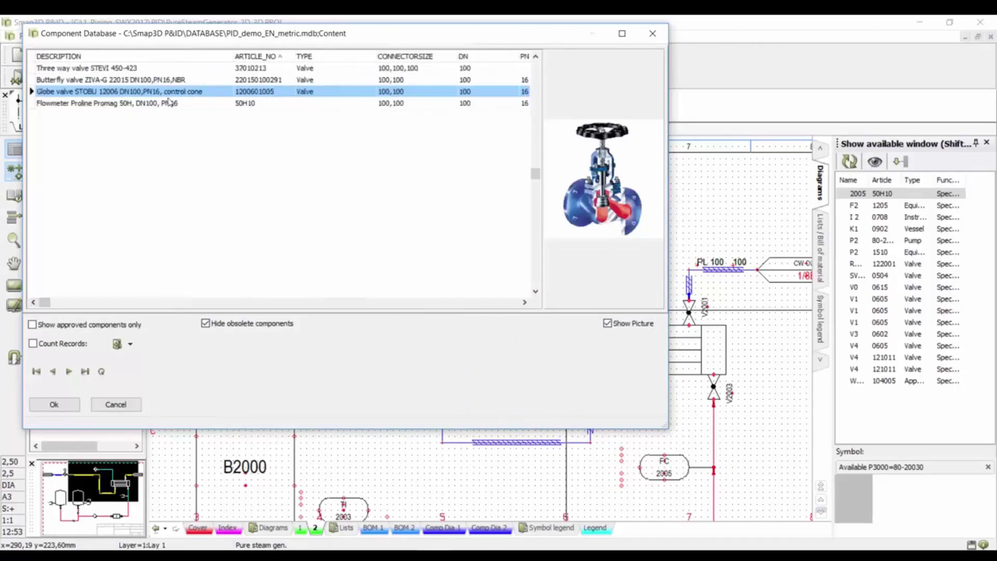
left_click(54, 405)
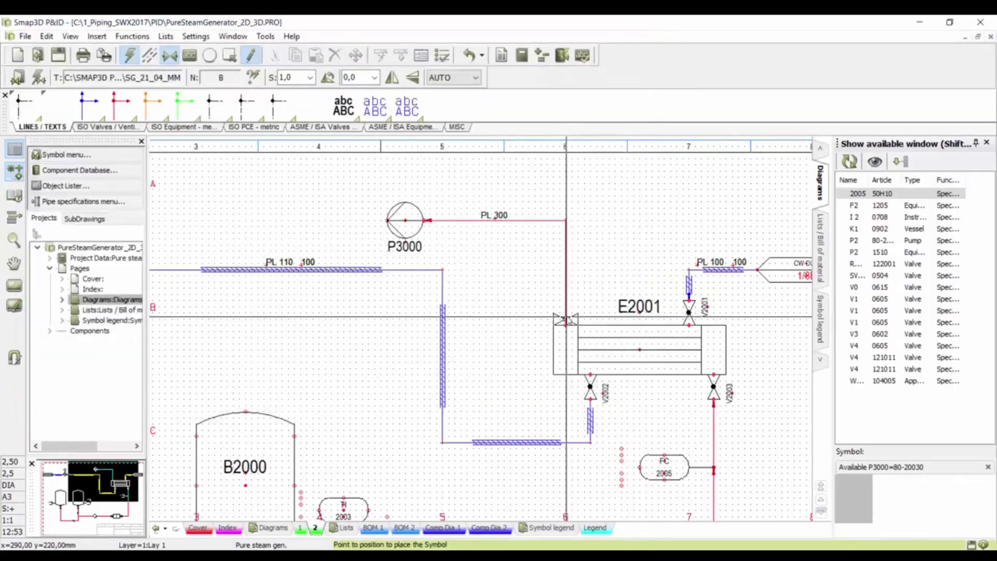
left_click(443, 312)
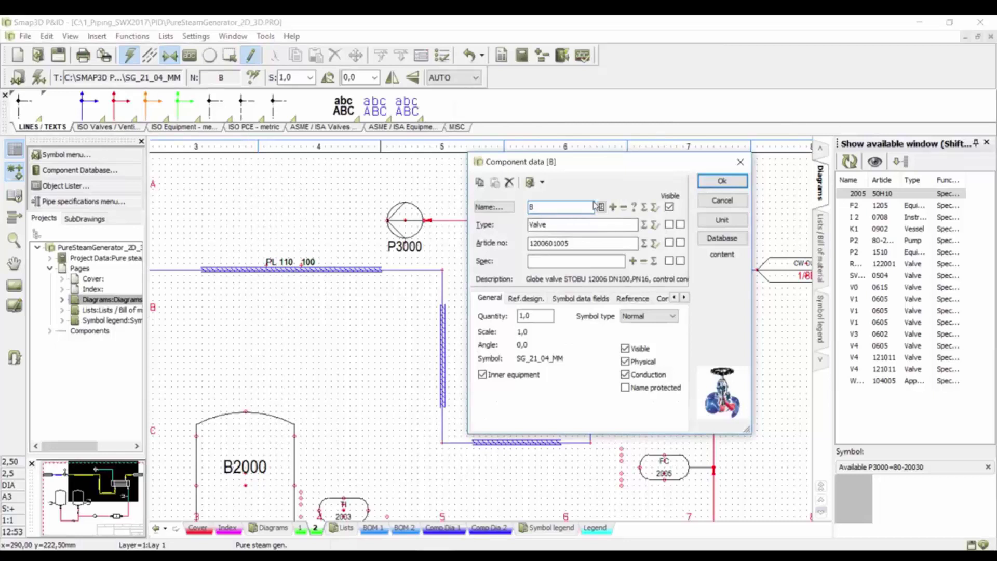
left_click(722, 181)
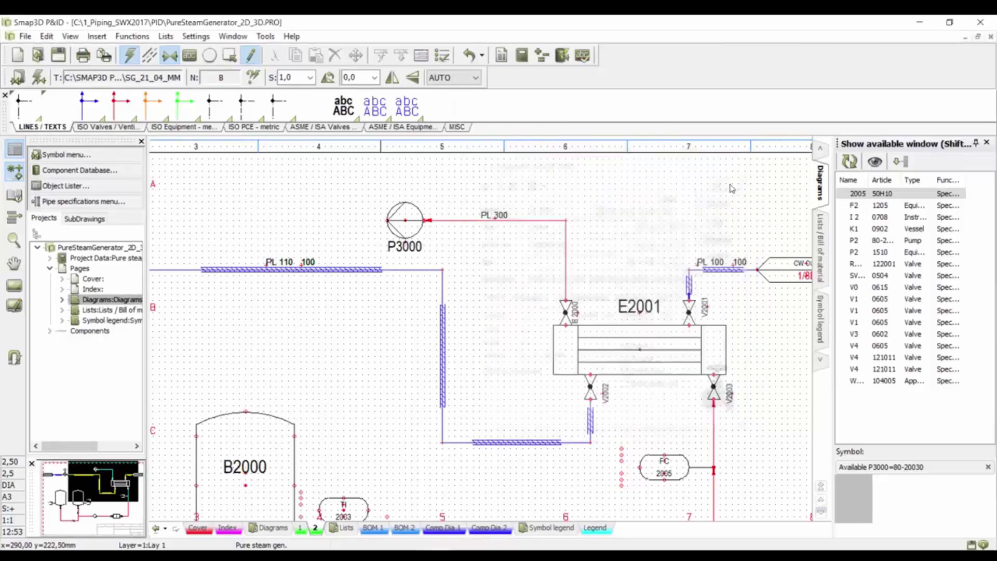
Step: Reverse the flow direction of line PL 300 and mark it insulated
scroll(457, 330, "up", 1)
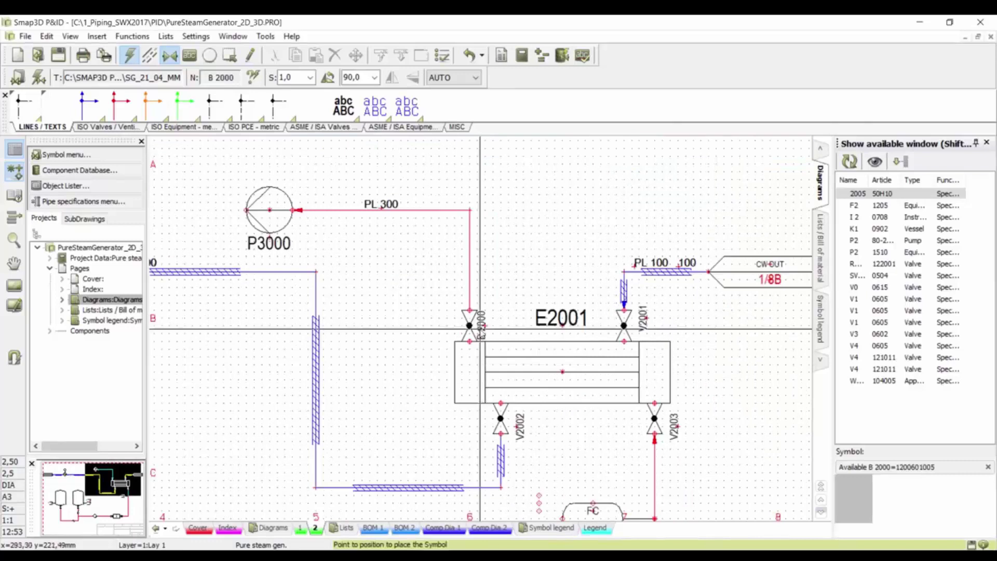
left_click(482, 326)
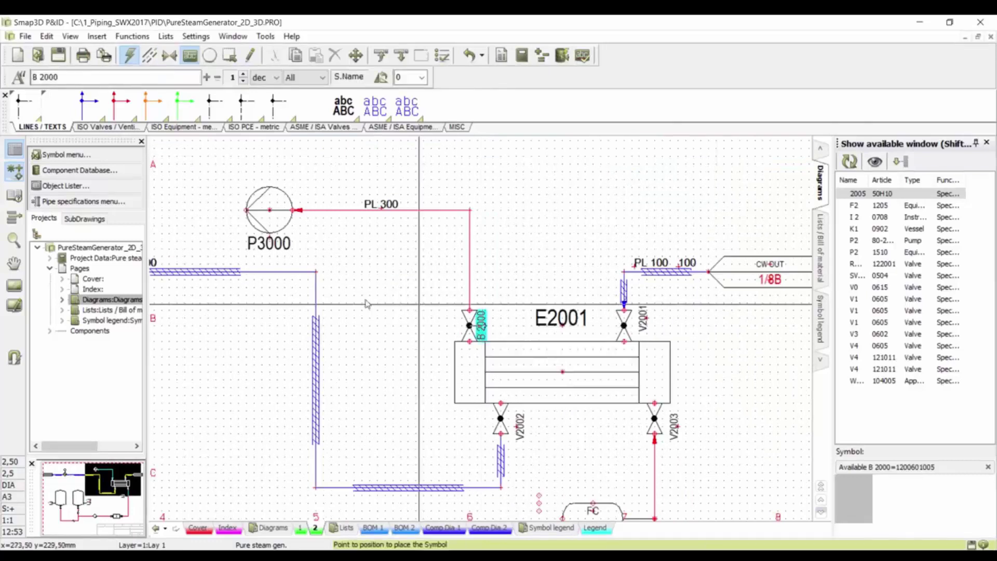
middle_click_drag(367, 296, 494, 351)
scroll(408, 333, "down", 1)
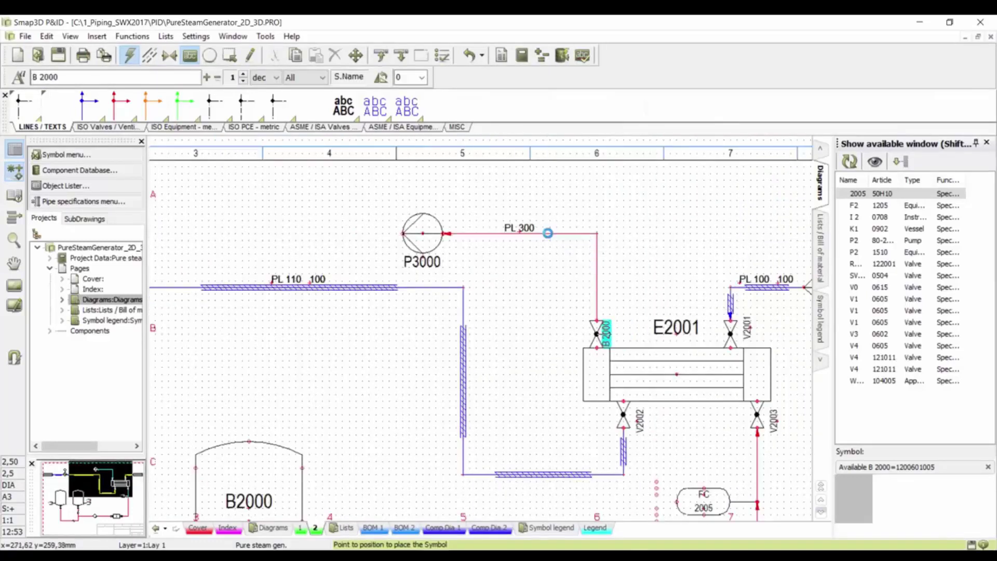
left_click(549, 235)
right_click(549, 234)
left_click(598, 418)
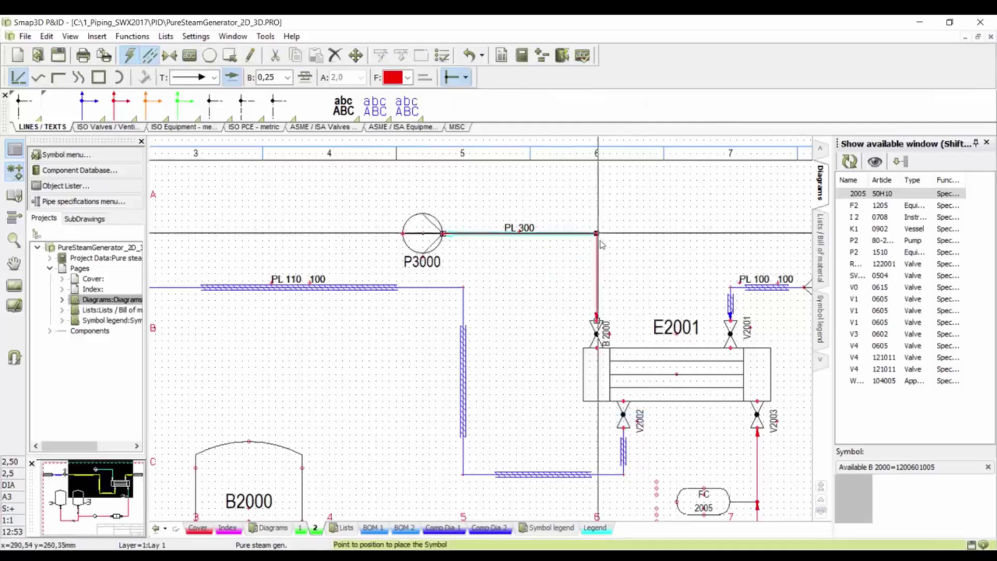
right_click(556, 233)
left_click(626, 432)
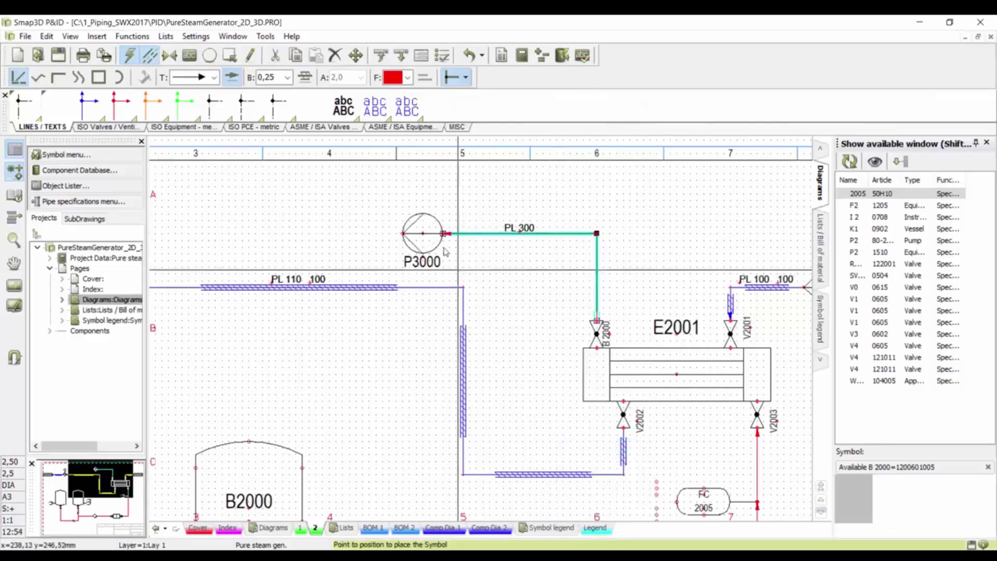
Step: Draw a red branch line from P3000's left connection down to B2000's top nozzle
left_click(114, 101)
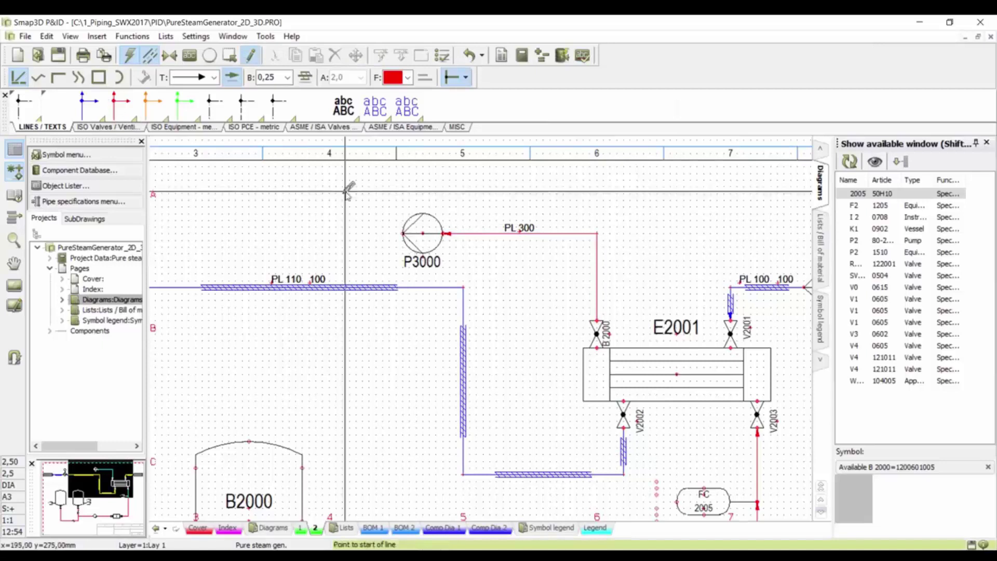
left_click(403, 234)
left_click(249, 234)
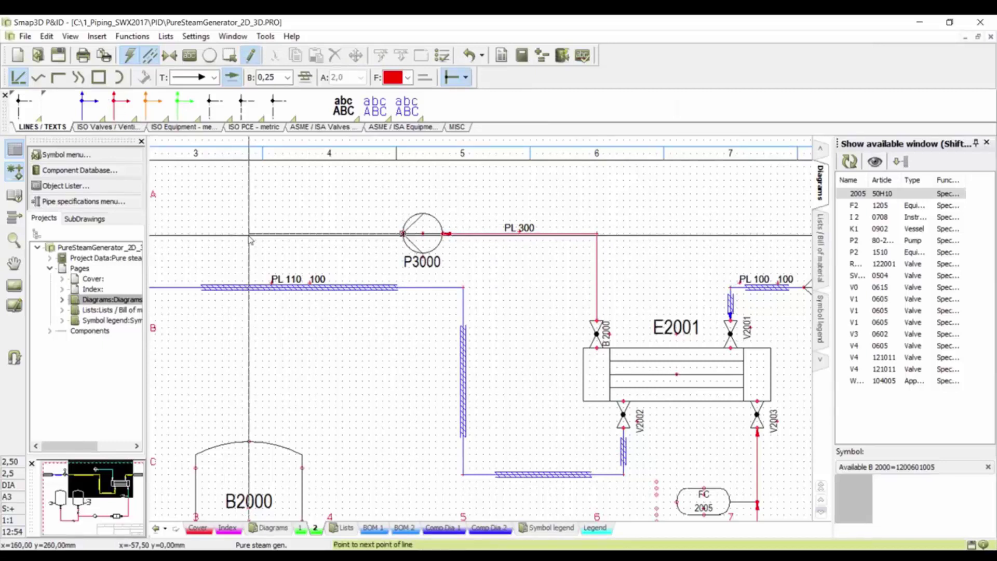
left_click(249, 442)
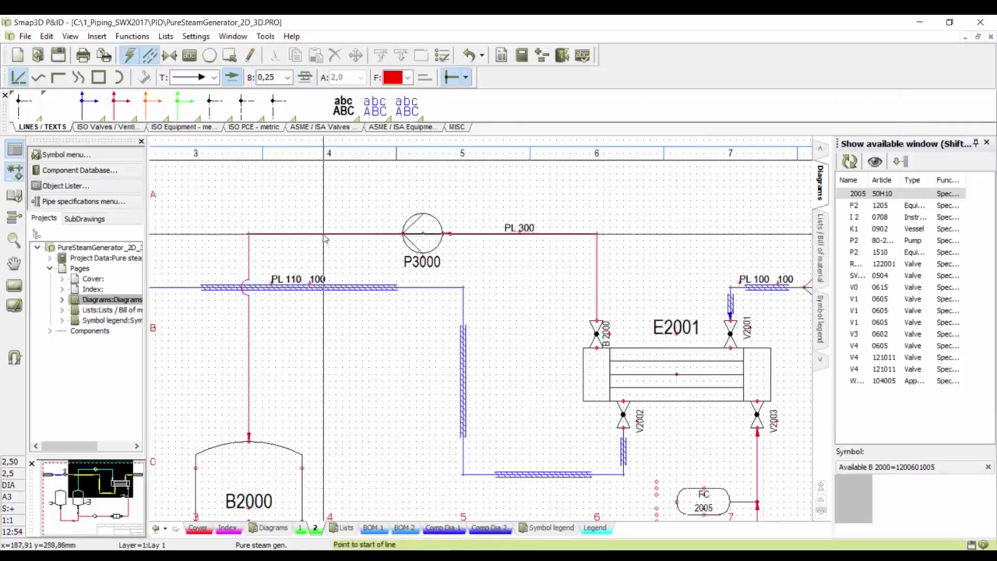
Step: Set the branch line to Spec10CA size 100 as line PL 300-1
left_click(447, 228)
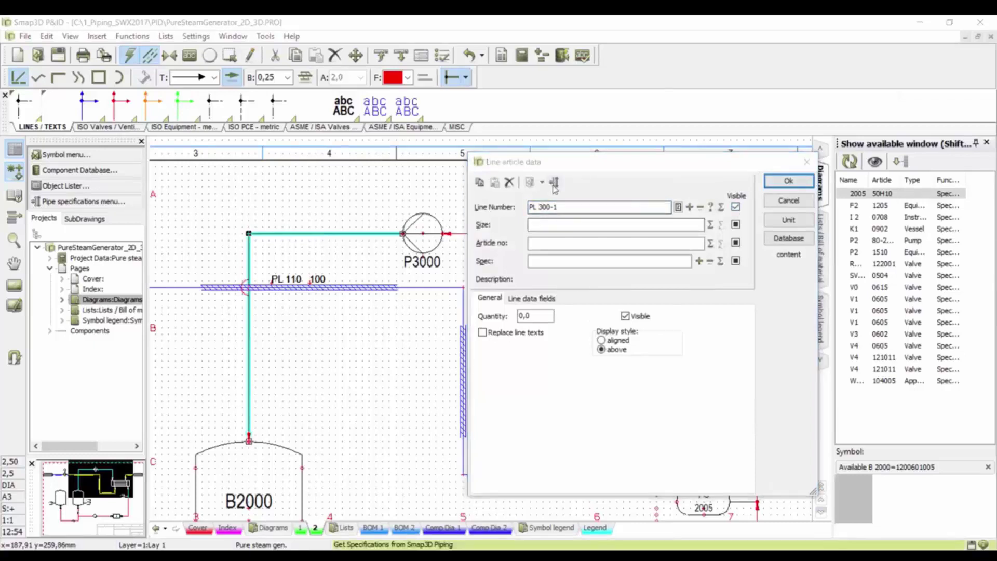
left_click(678, 207)
left_click(356, 232)
left_click(635, 206)
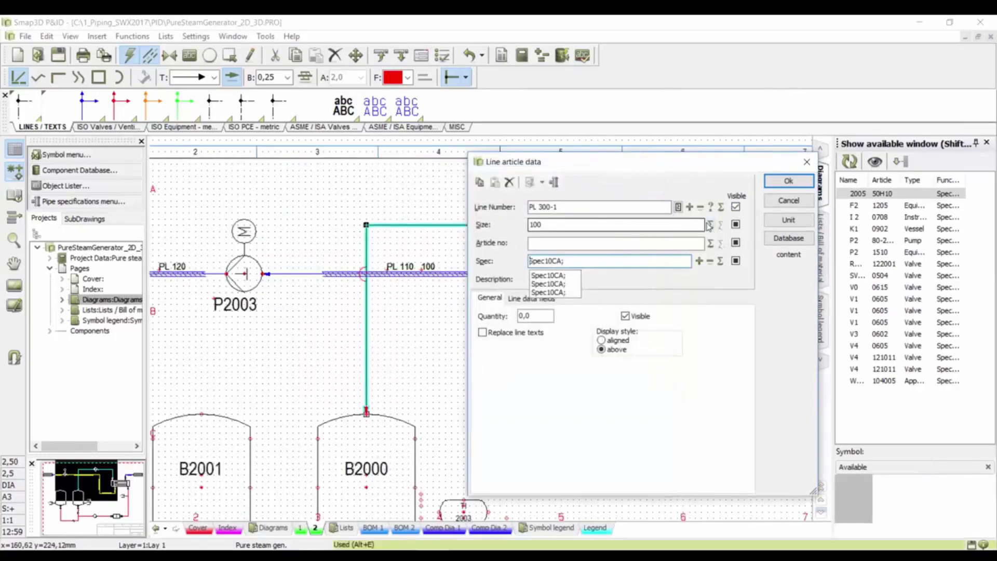
left_click(789, 181)
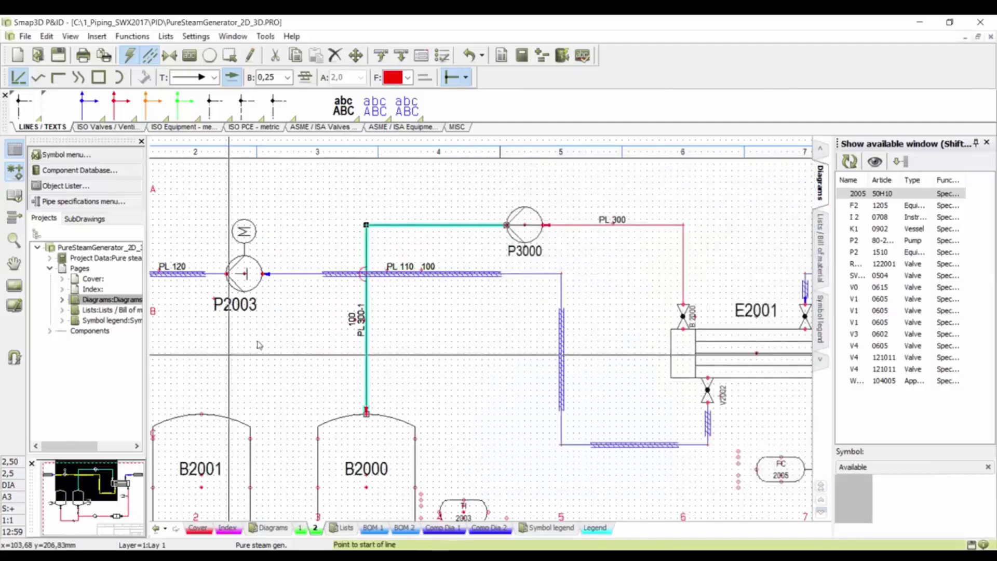
scroll(451, 328, "up", 1)
left_click(456, 337)
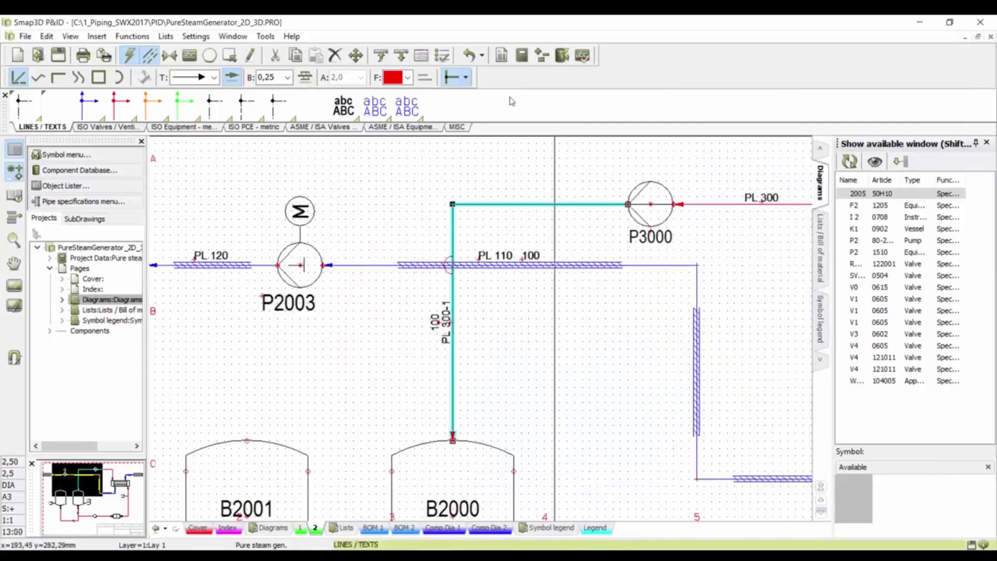
left_click(445, 57)
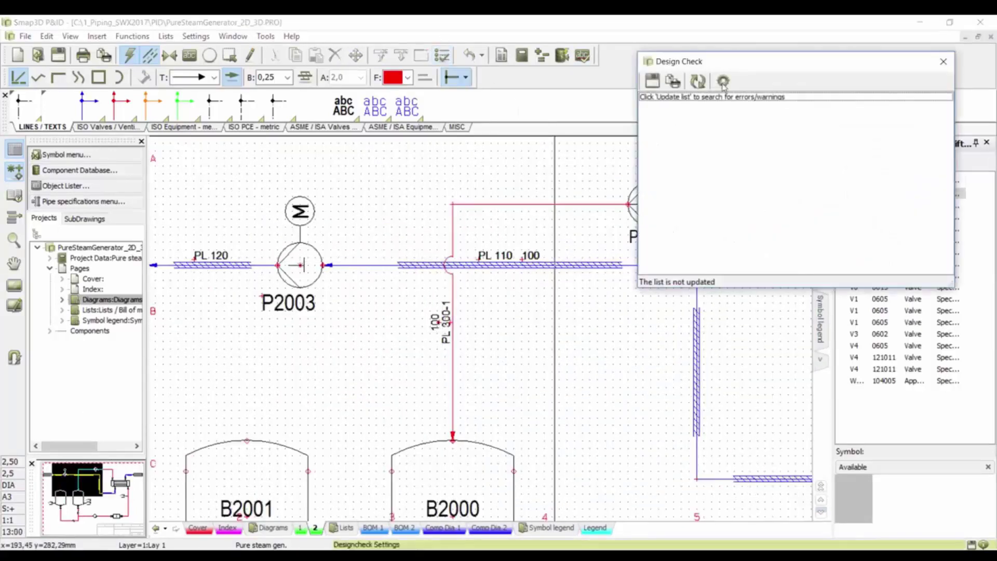
left_click(698, 82)
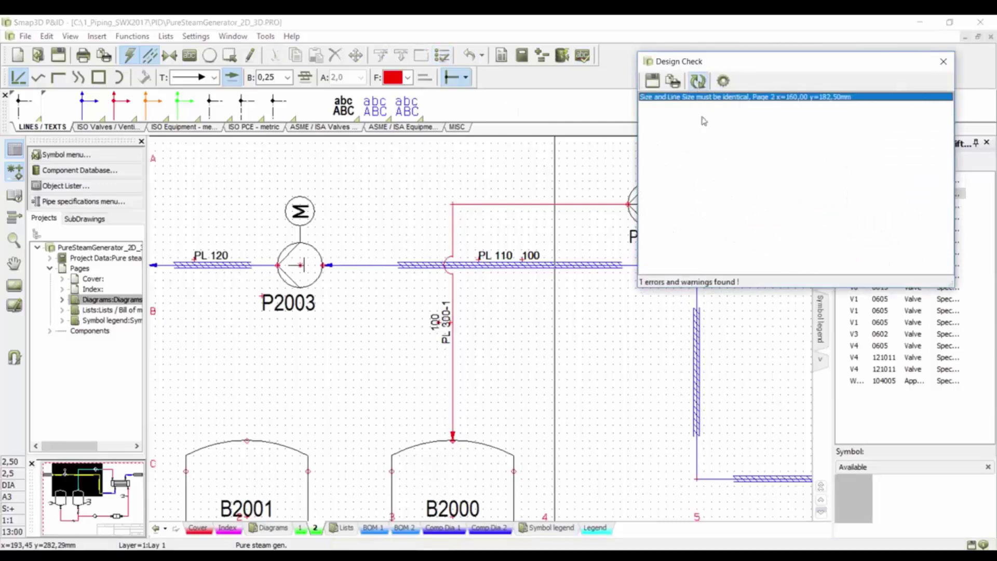
double_click(740, 97)
left_click(450, 472)
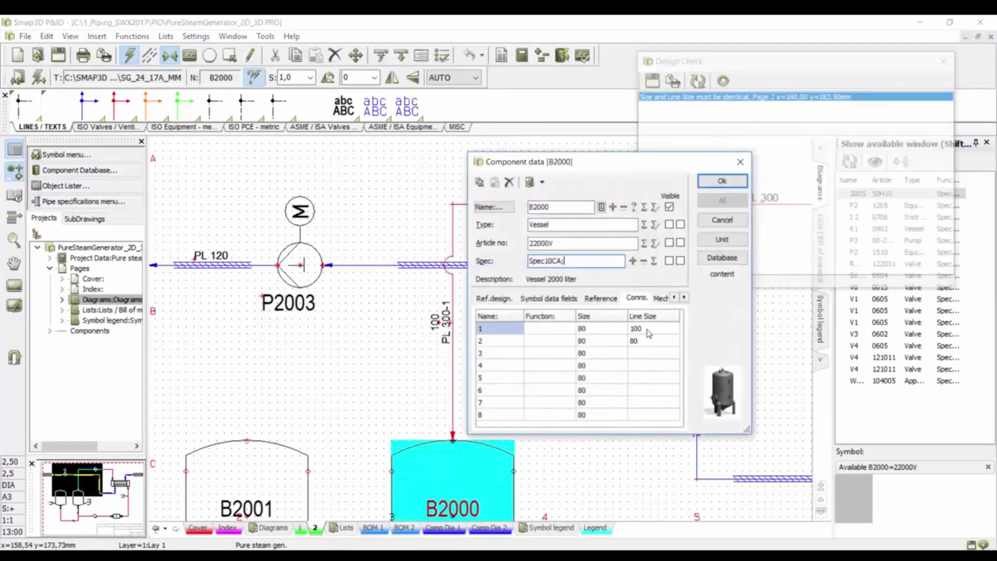
left_click(722, 180)
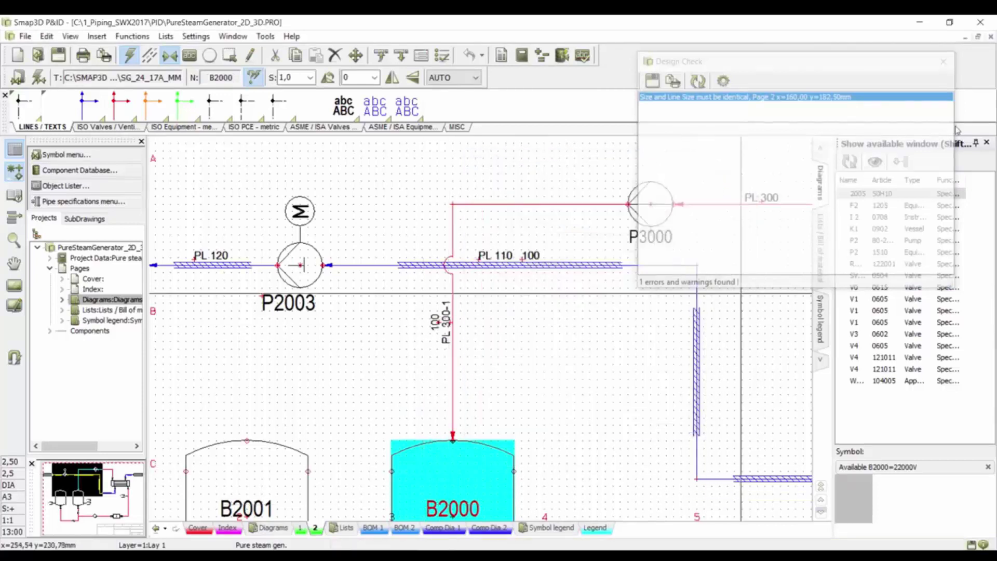
Step: Place a reducer from the MISC symbols on the vertical pipe, rotated 270°
left_click(455, 127)
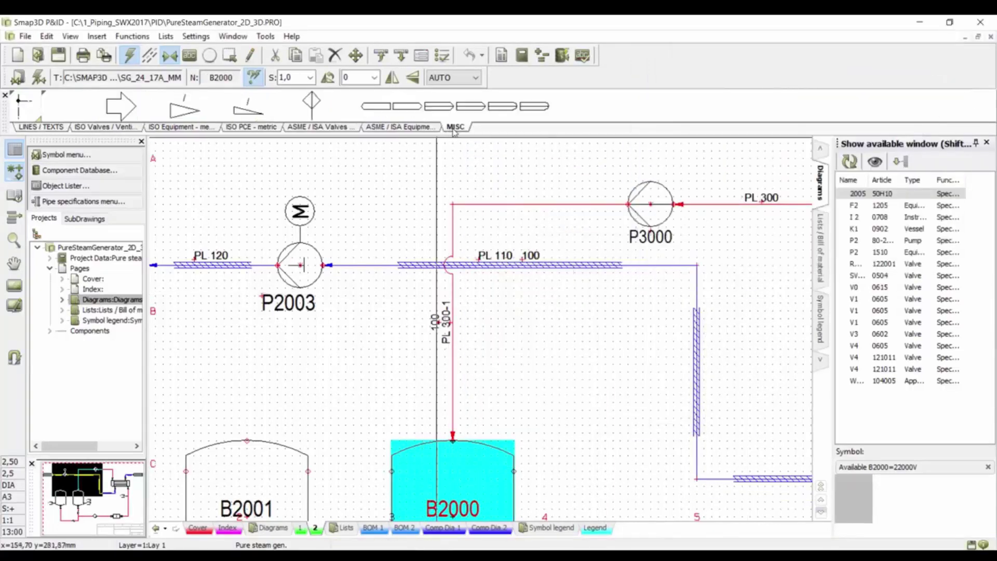
left_click(185, 110)
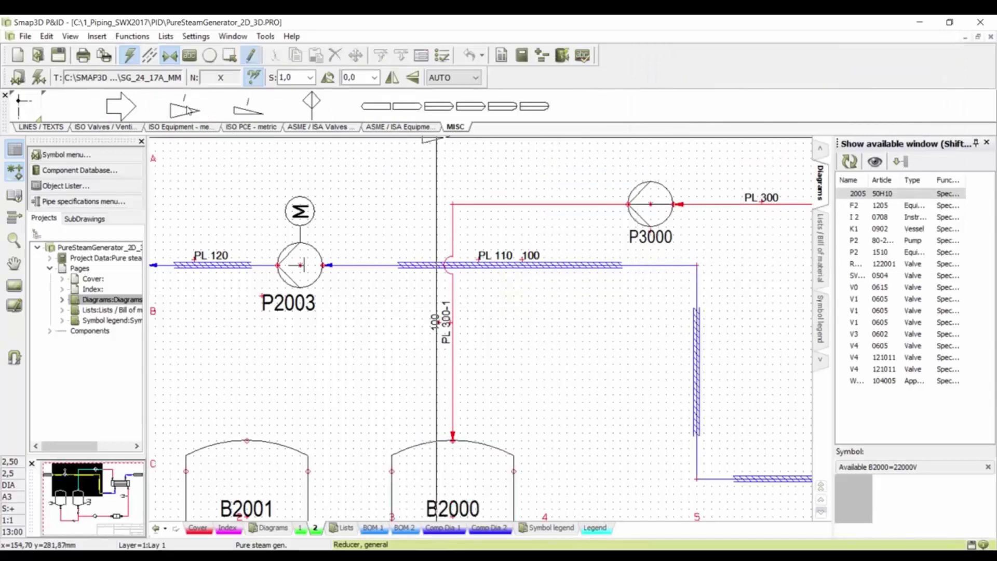
left_click(453, 389)
right_click(453, 390)
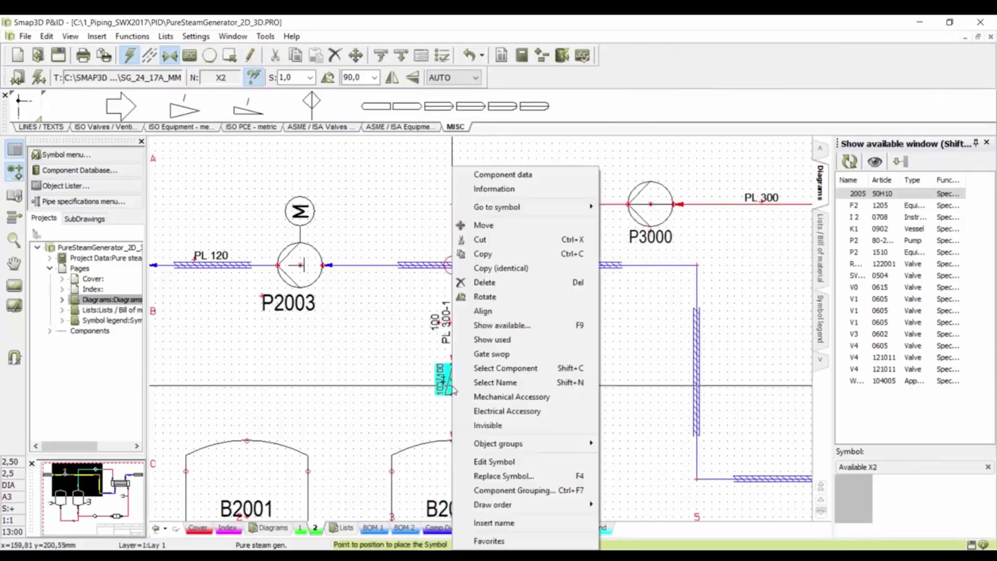
left_click(484, 297)
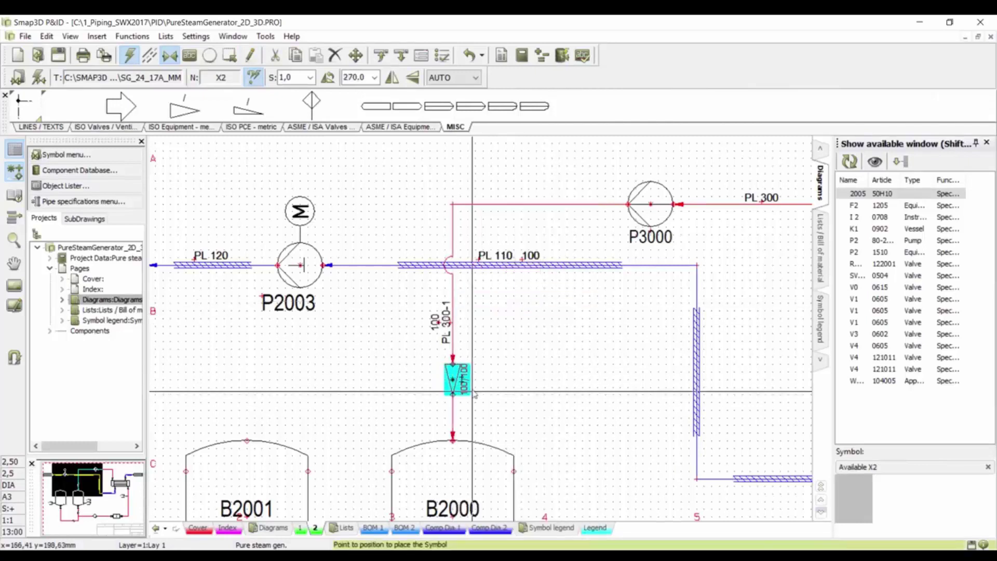
left_click(454, 373)
Step: Resize the pipe below the reducer to size 80, article 046668
double_click(455, 422)
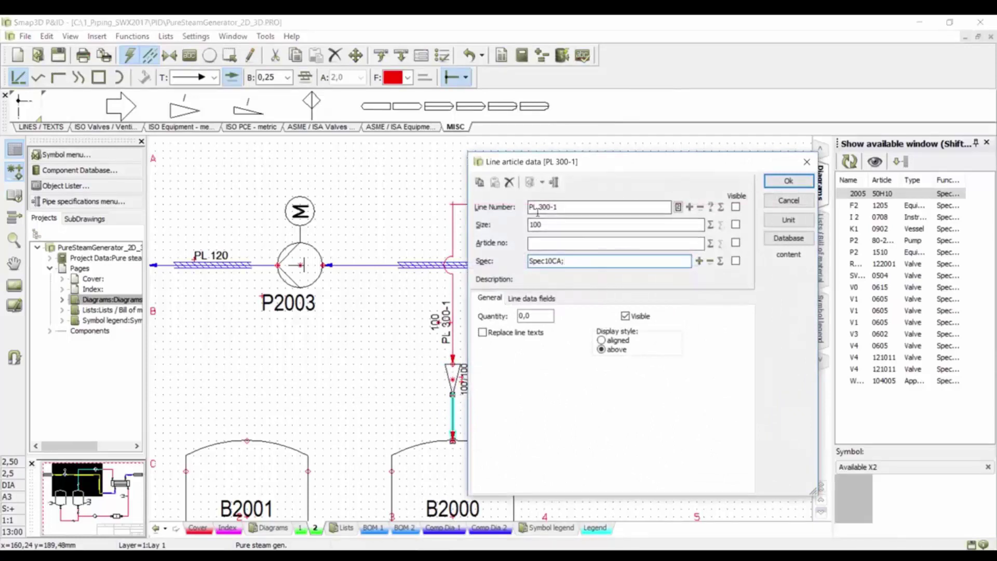
left_click(711, 227)
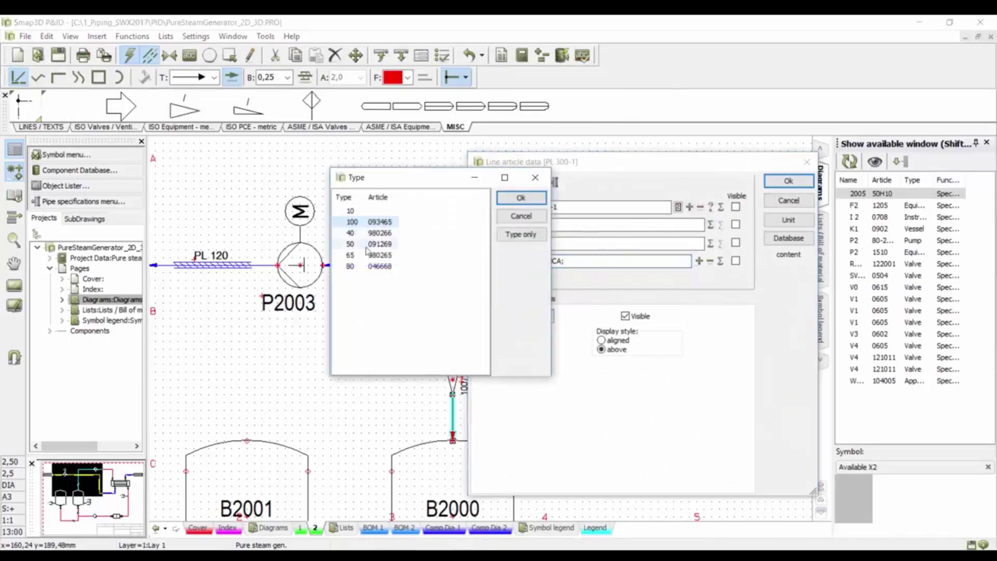
left_click(370, 266)
left_click(521, 199)
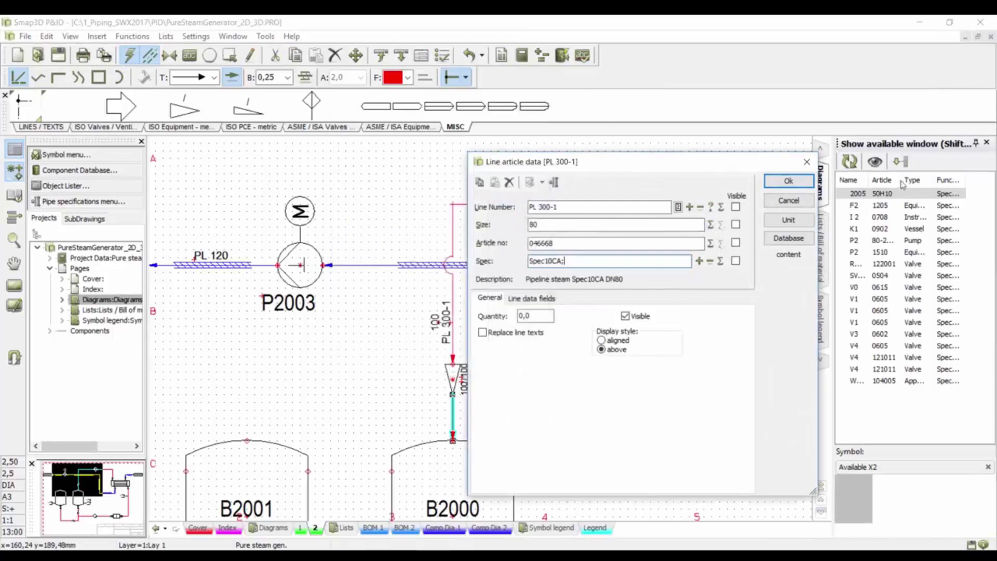
left_click(788, 181)
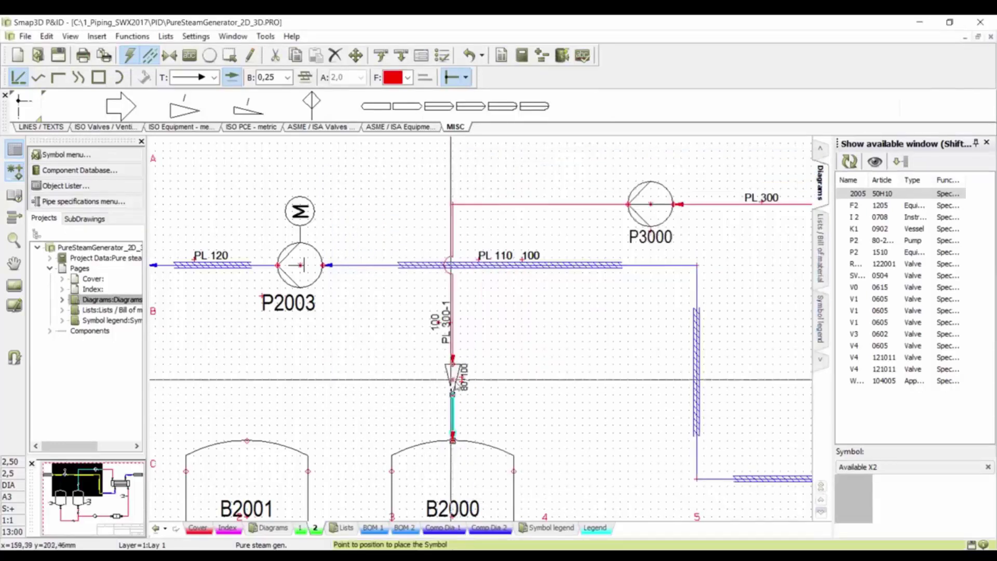
Step: Review the component data of reducer X2 and vessel B2000
double_click(454, 370)
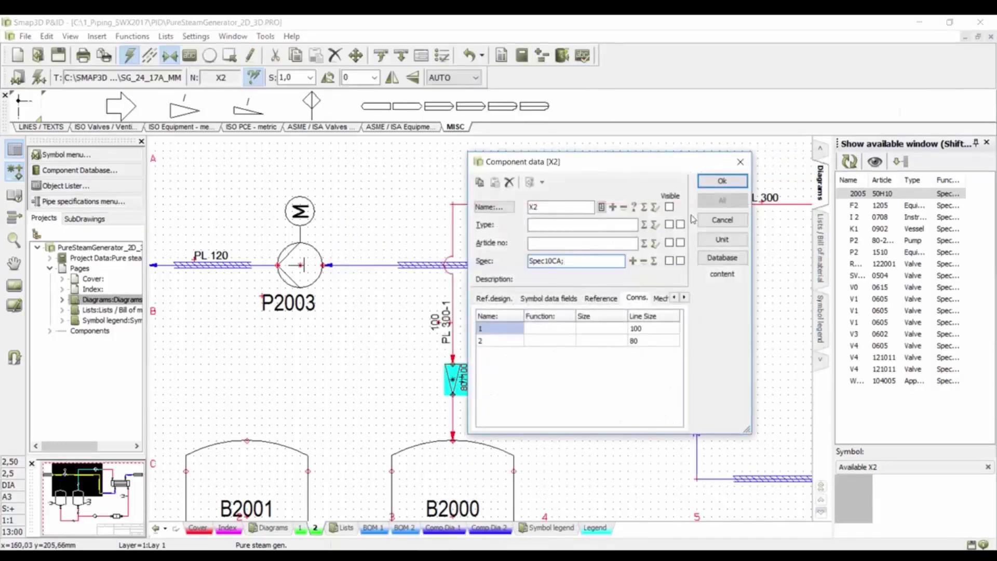
left_click(722, 180)
left_click(471, 464)
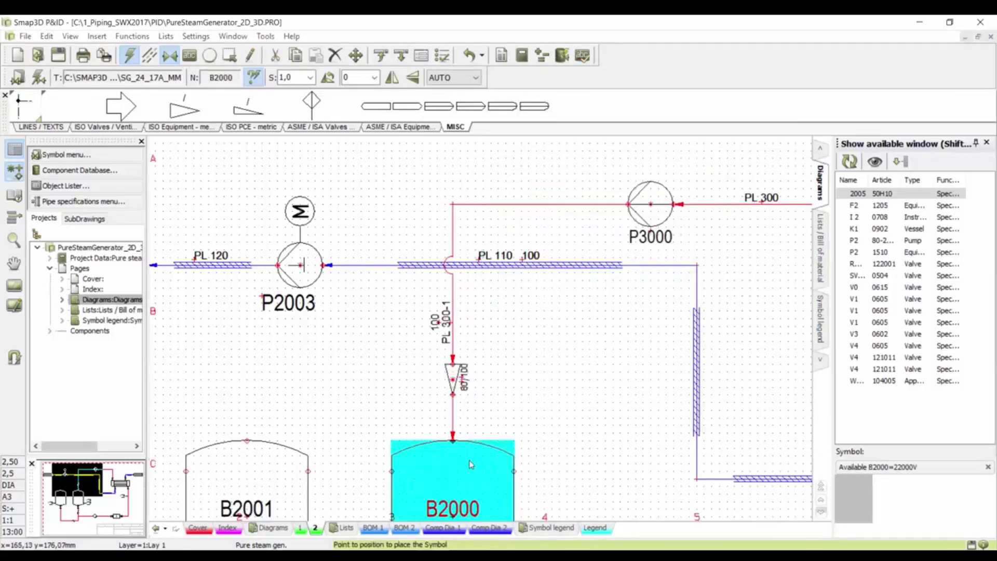
double_click(471, 464)
left_click(722, 181)
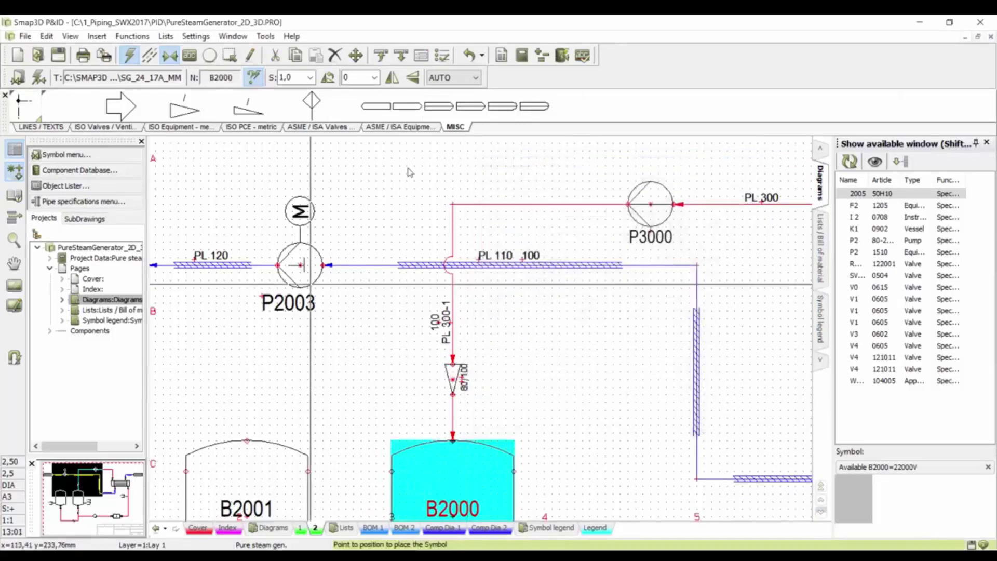
Step: Zoom out, nudge vessel K1001 on sheet 1, return to sheet 2, then switch to SolidWorks
scroll(416, 208, "down", 3)
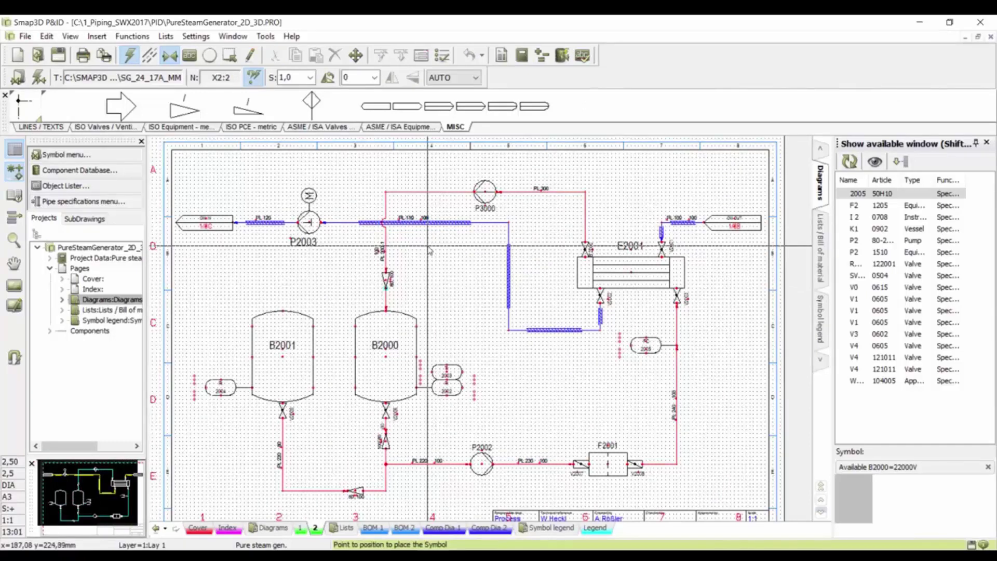
key("ctrl+Page_Up")
scroll(474, 247, "up", 3)
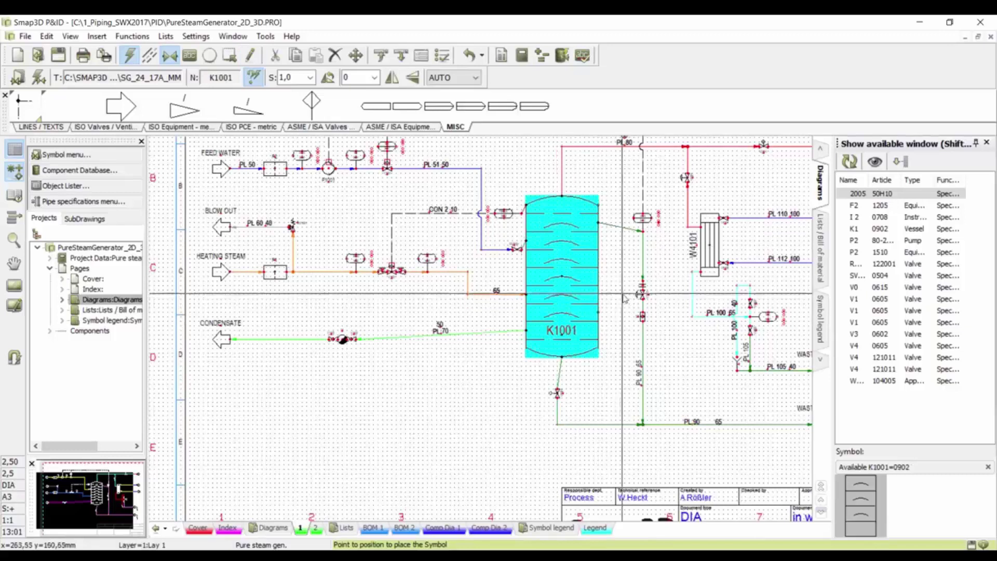
mouse_move(592, 315)
left_mouse_down()
mouse_move(598, 306)
mouse_move(601, 340)
left_mouse_up()
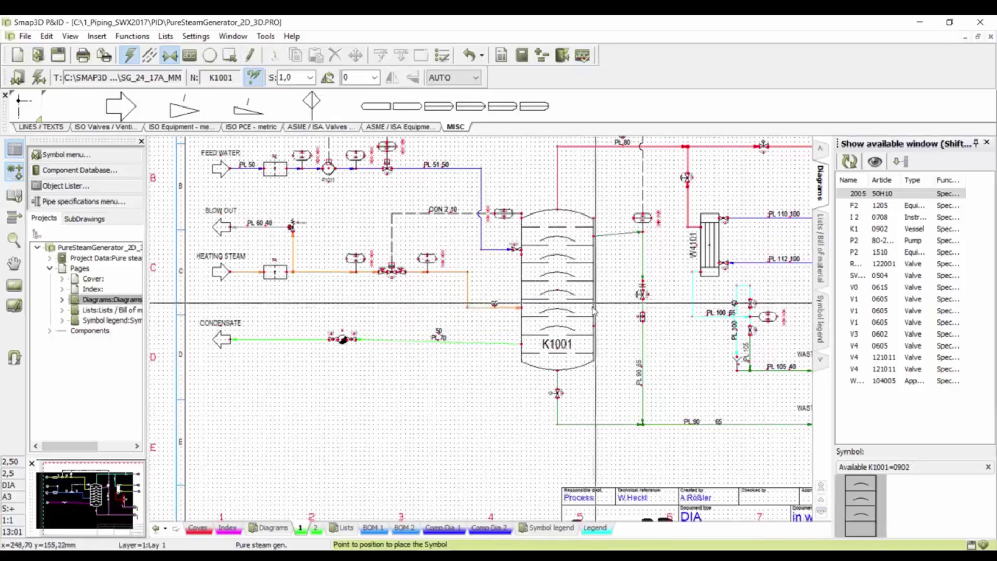
key("ctrl+Page_Down")
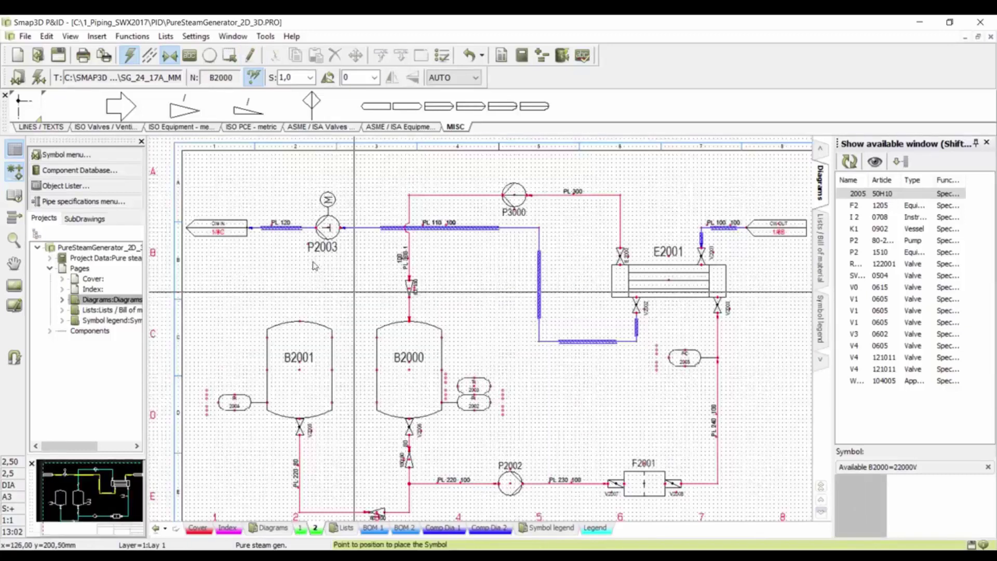
key("alt+Tab")
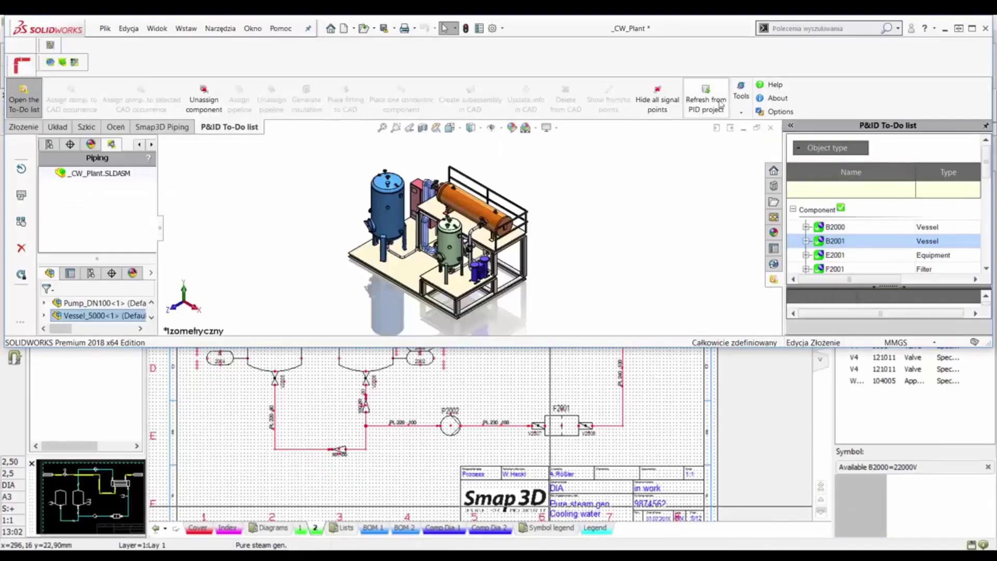
Step: Refresh the To-Do list from the P&ID project, accept the out-of-date warning, and select pump P3000
left_click(704, 105)
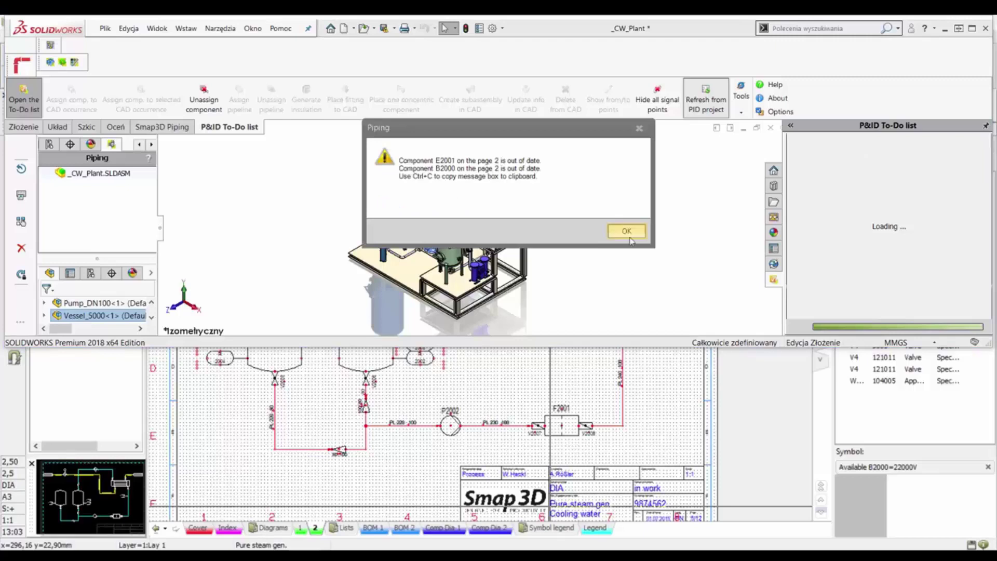
left_click(626, 231)
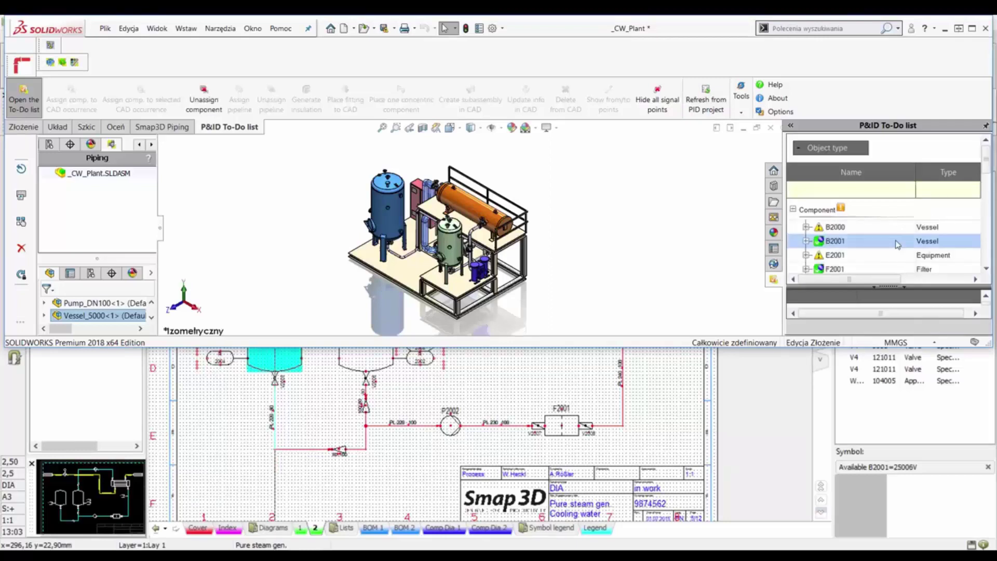
scroll(901, 237, "down", 1)
scroll(900, 240, "down", 2)
scroll(898, 244, "down", 2)
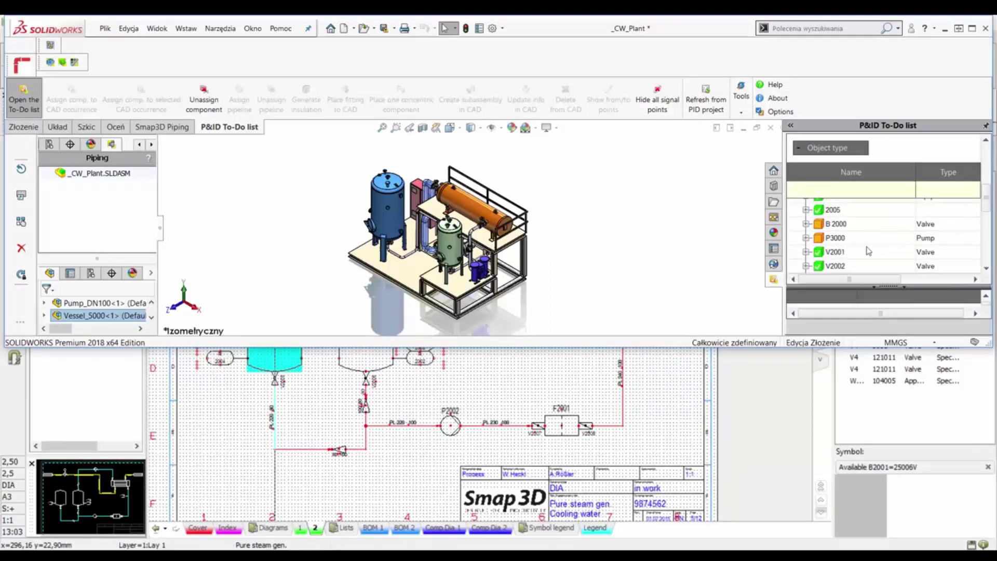
left_click(872, 234)
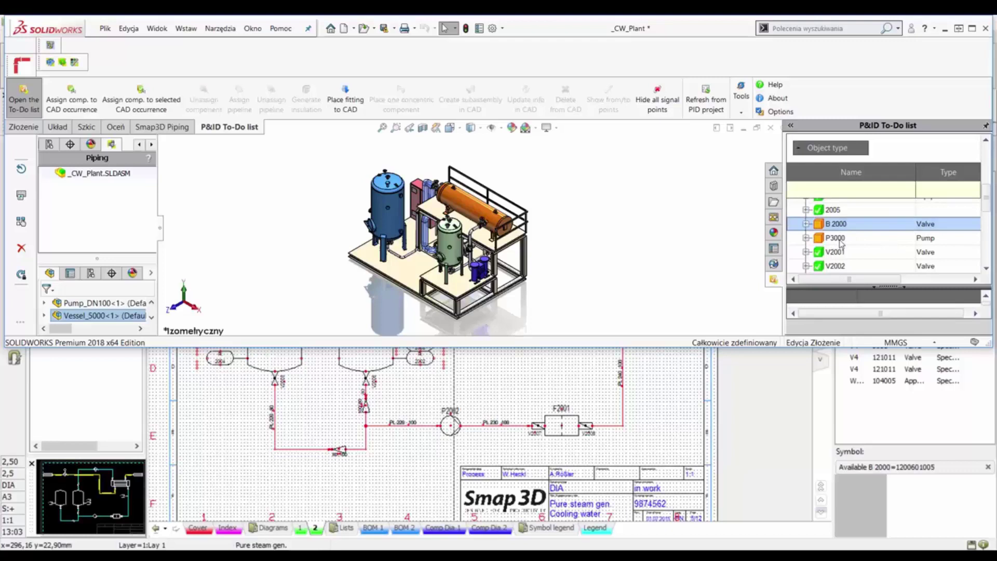